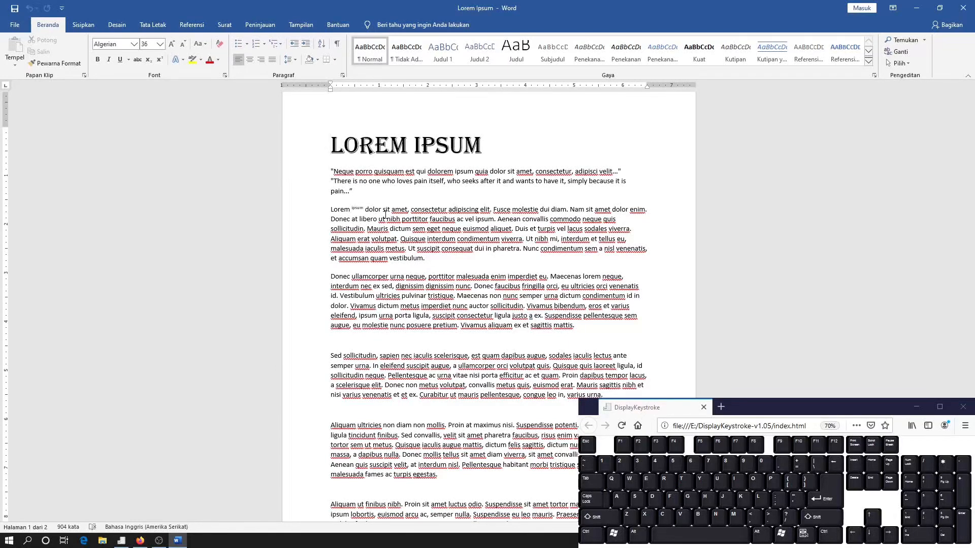
Add a new paragraph of random filler text, starting "Lkjsdalk jfldksajf lksdjf", below the first body paragraph ending in "accumsan quam vestibulum."
{"action": "left_click", "coordinate": [385, 217]}
{"action": "key", "text": "Return"}
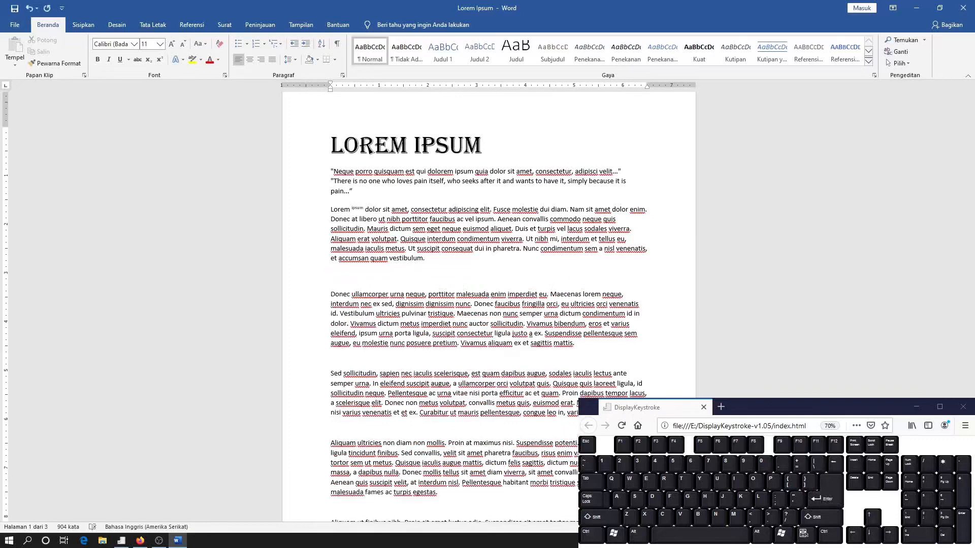
{"action": "type", "text": "Lkjsdalk jfldksajf lksdj"}
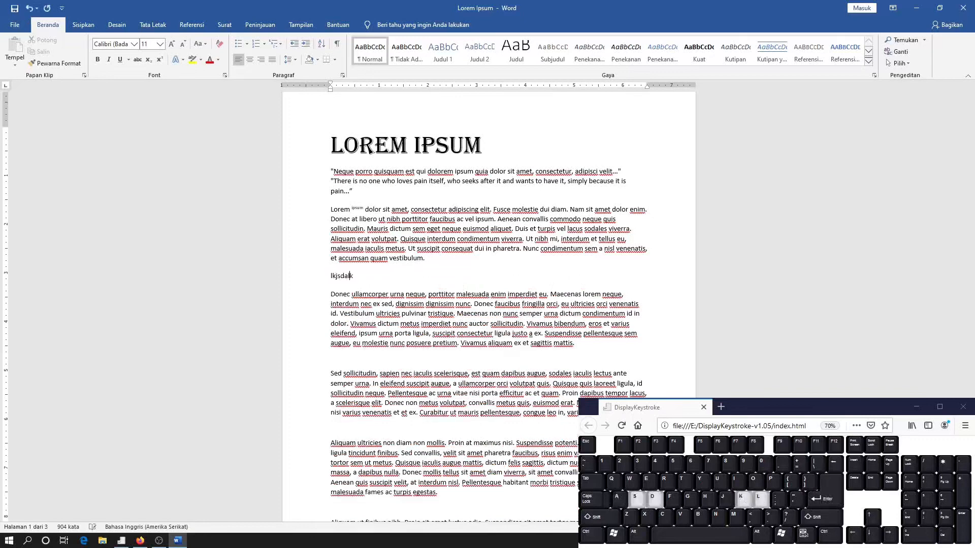
{"action": "type", "text": "f lksaj flksjadl"}
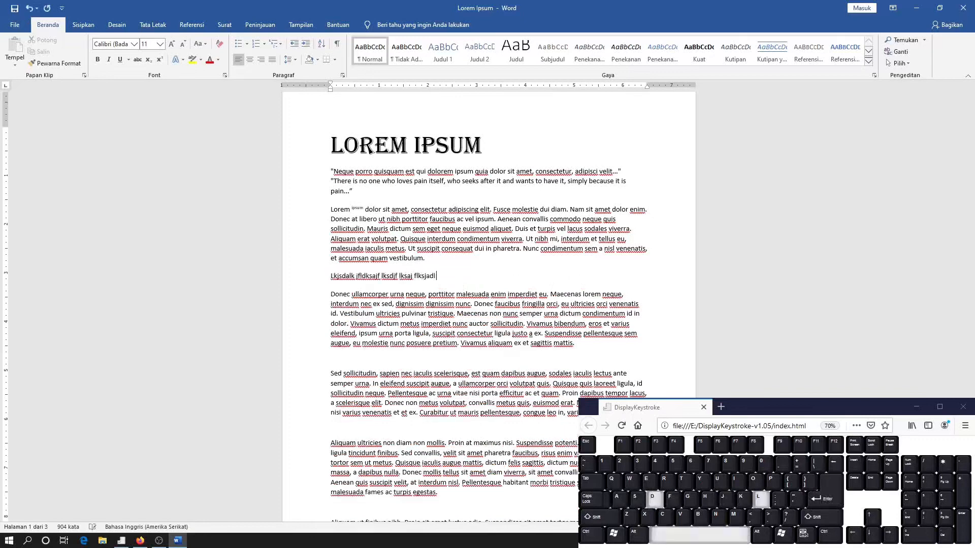
{"action": "type", "text": " kjsdlak jflksdjf klsadjf lksajdf lk"}
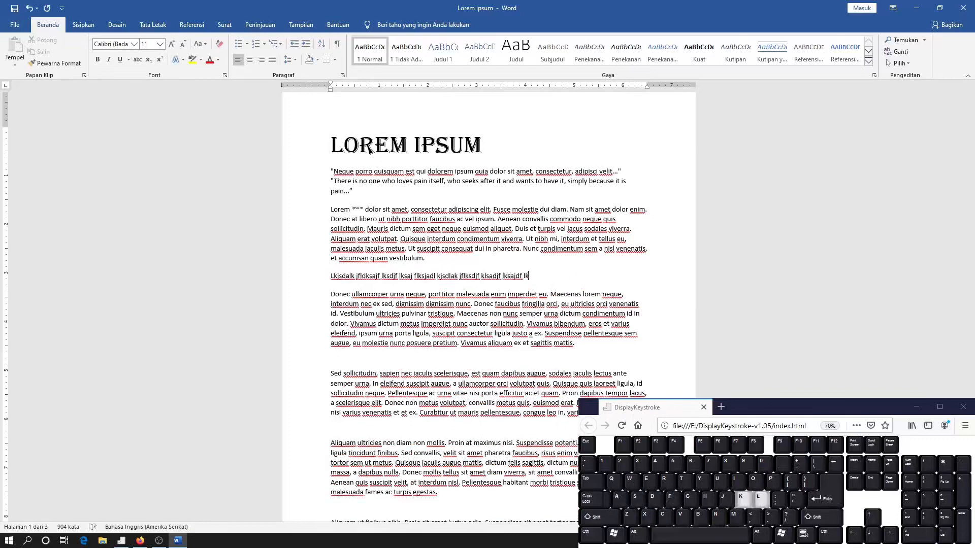
{"action": "type", "text": "sjdfl kjdaslk fjsdalkjf lksajdf lksjalfk jd"}
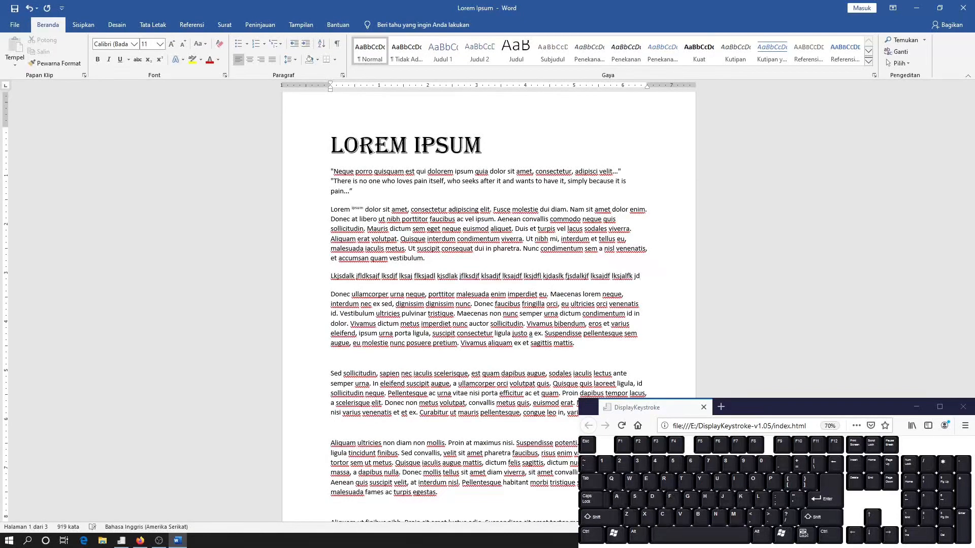
{"action": "type", "text": "slja "}
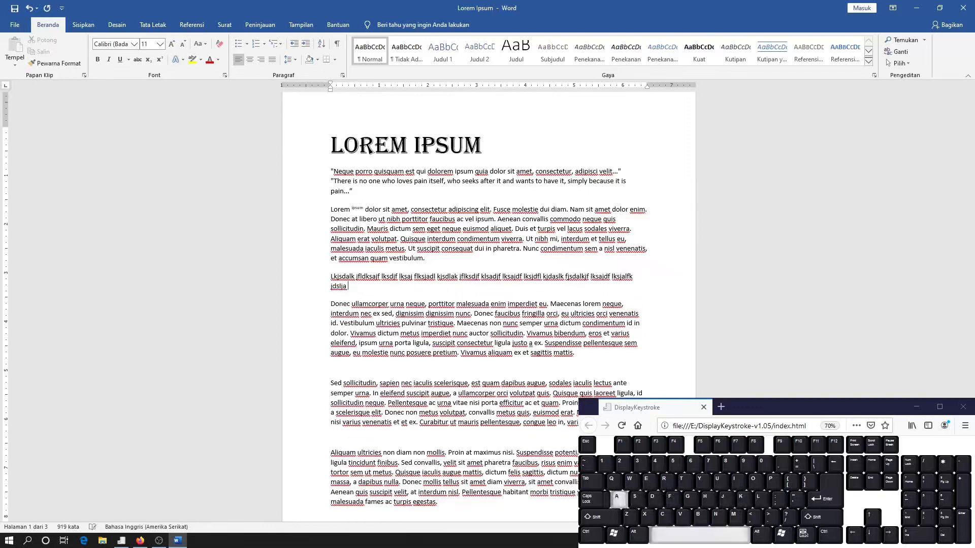
{"action": "type", "text": "lkjasd lkj"}
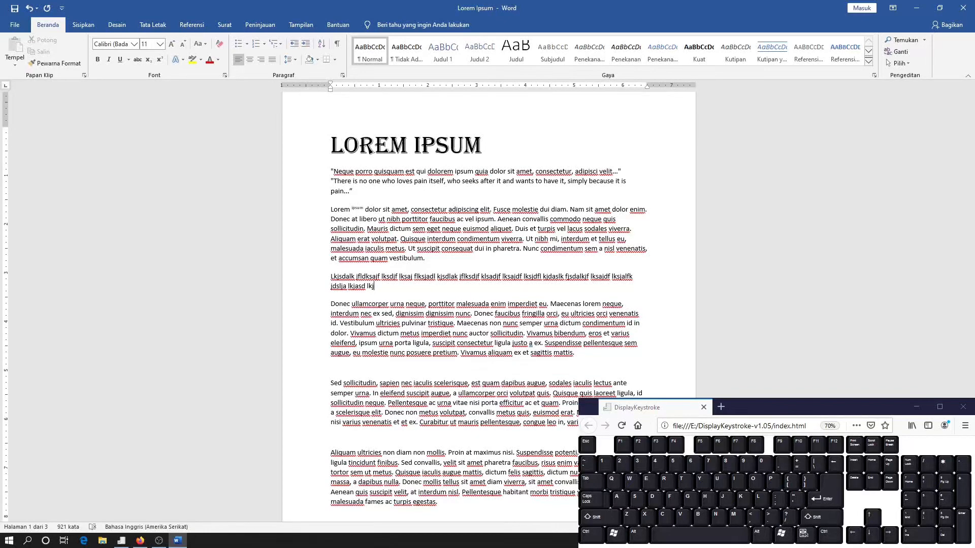
{"action": "type", "text": "ksjadl kjsdlak jflksdjf klsadjf lksajdf lksjdfl kjdaslk fjsdalkjf lksajdf lksja"}
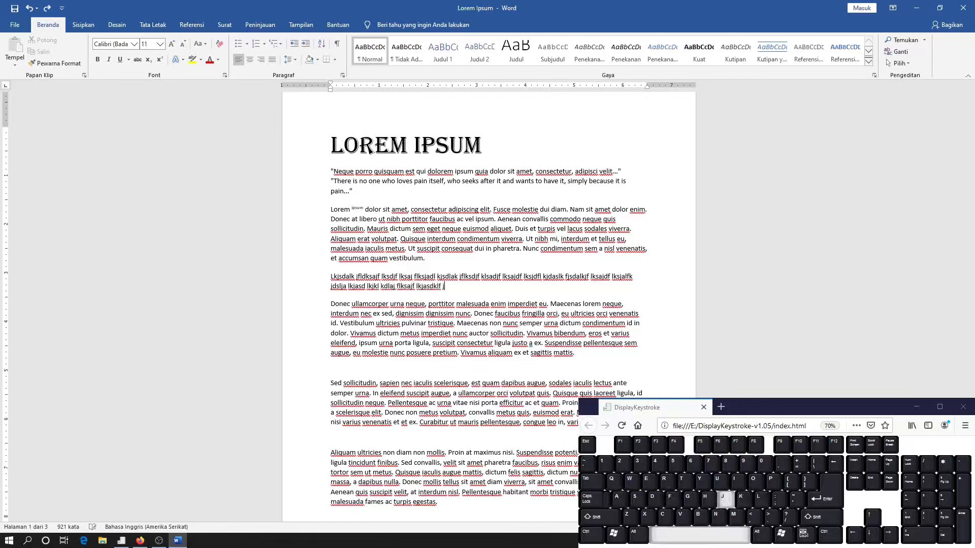
{"action": "type", "text": "lfk jdslja lkjasd lkjkl kdlaj flksajf lkjasdklf jlsakdjf lkdsjalfk jlska"}
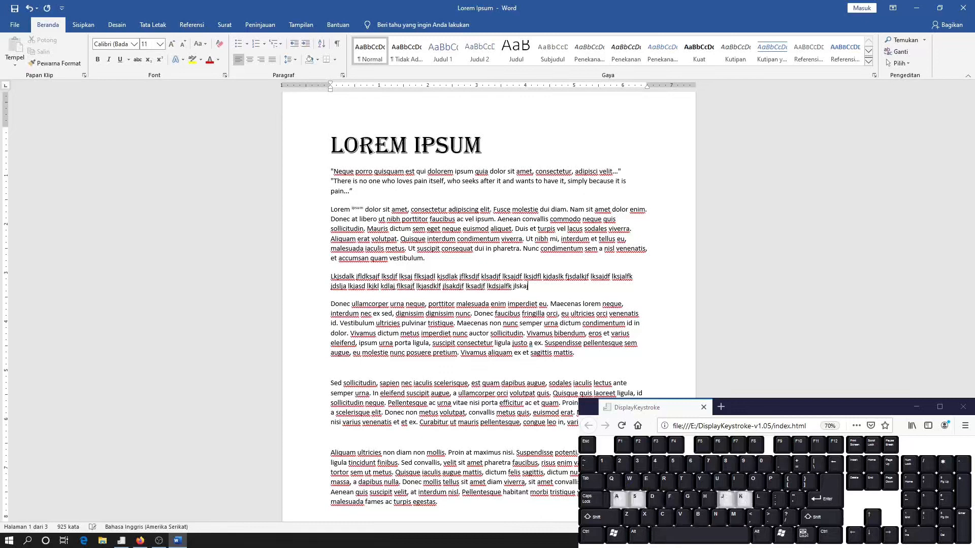
{"action": "type", "text": "jf lksjad lfksjalkf jslakdfj lk"}
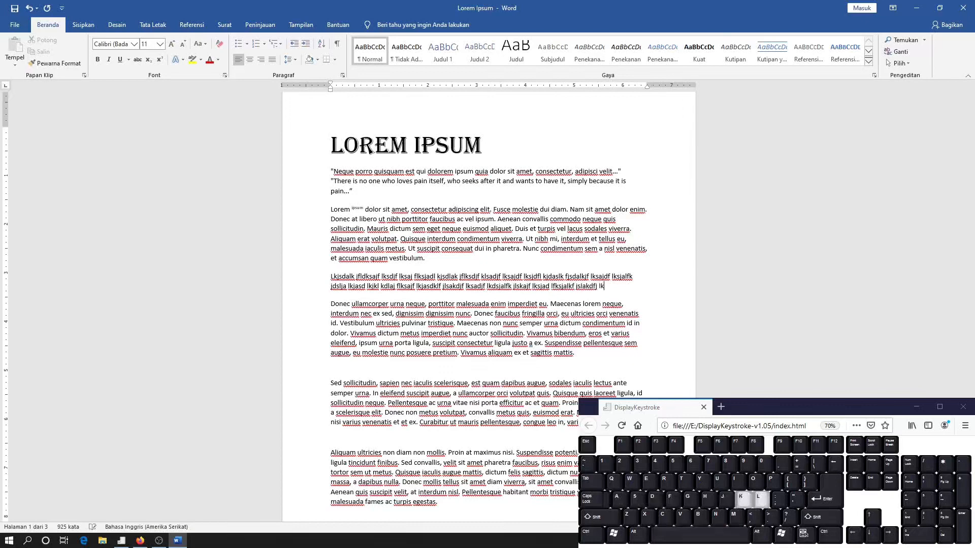
{"action": "type", "text": "sjdafl ksjdalkfj"}
{"action": "type", "text": " lasdkjf "}
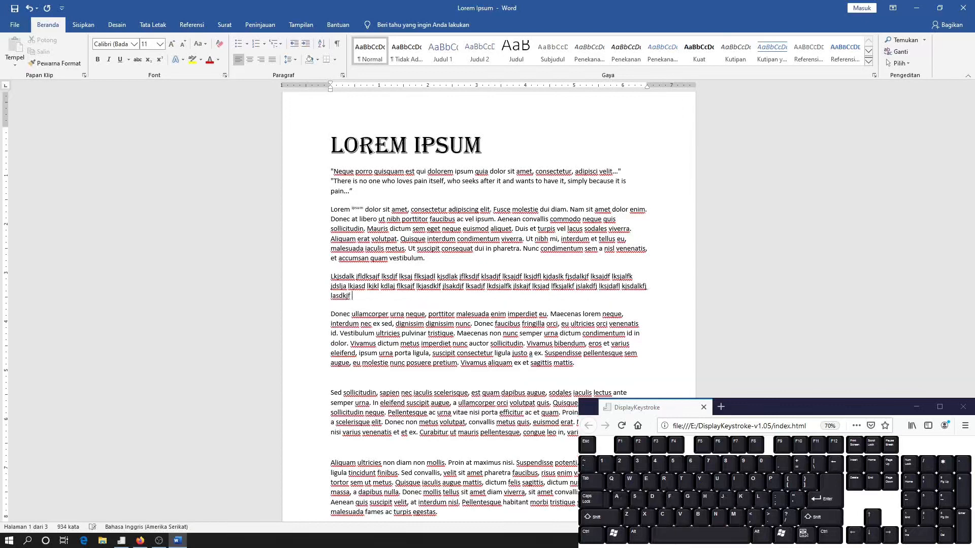
{"action": "type", "text": "jdlaksfj lksajdfl k"}
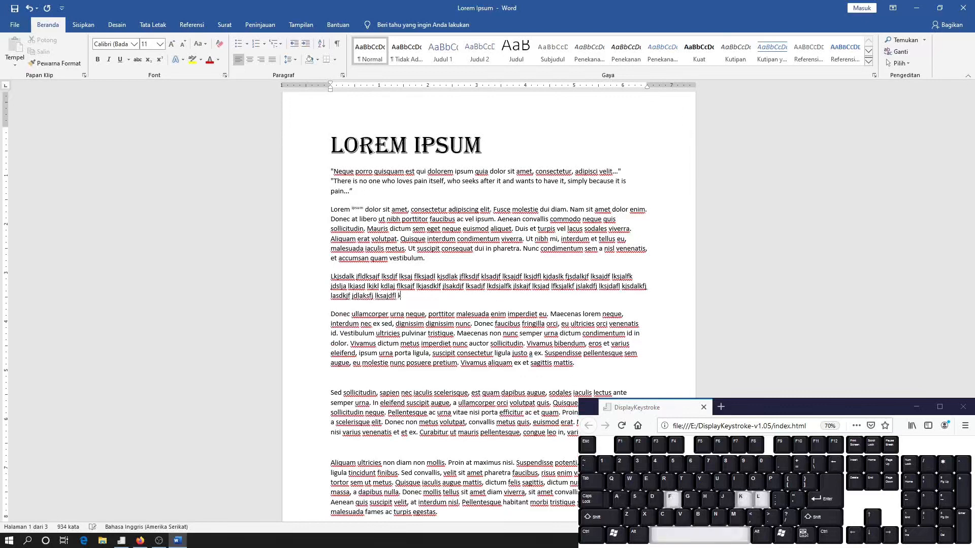
{"action": "type", "text": "jsaldkfj lksjdf klsajd f"}
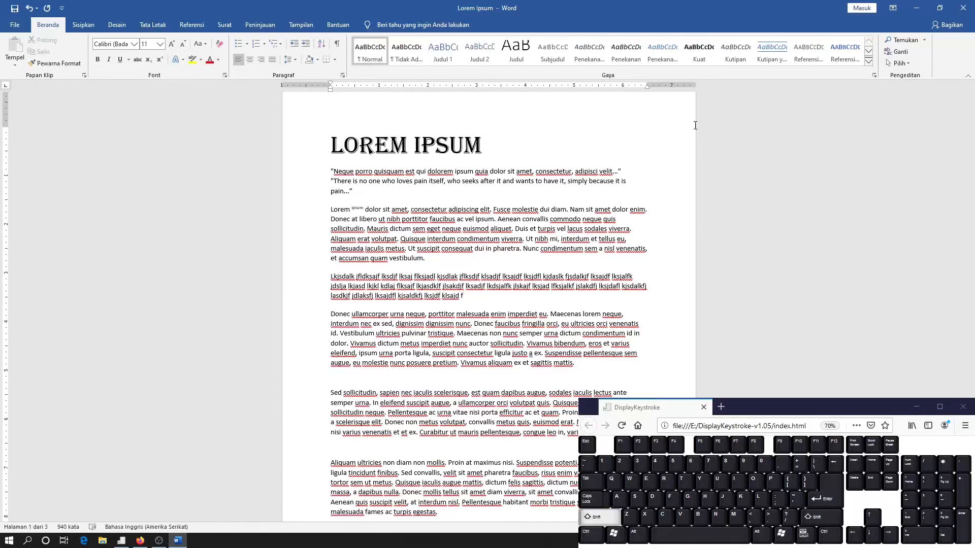
Add two more filler lines to the same paragraph with manual line breaks, starting "dkal sjldaksjfl" and "fldakjflk jsadlkfj"
{"action": "key", "text": "shift+Return"}
{"action": "type", "text": "dkal s"}
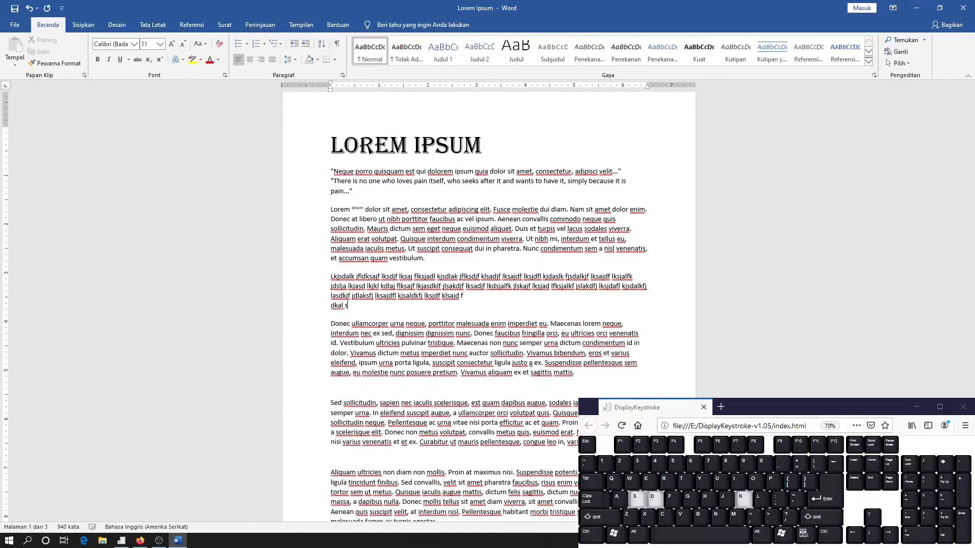
{"action": "type", "text": "jldaksjfl jasldkfj lkasjdfl kjasdlfk"}
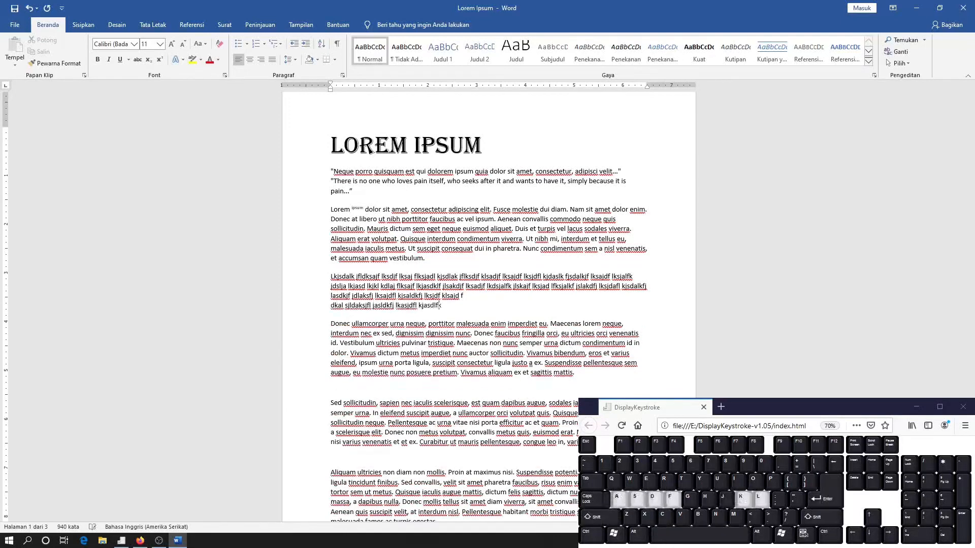
{"action": "type", "text": " jlskadjf lksjadlkf jlskadjf lksajdf"}
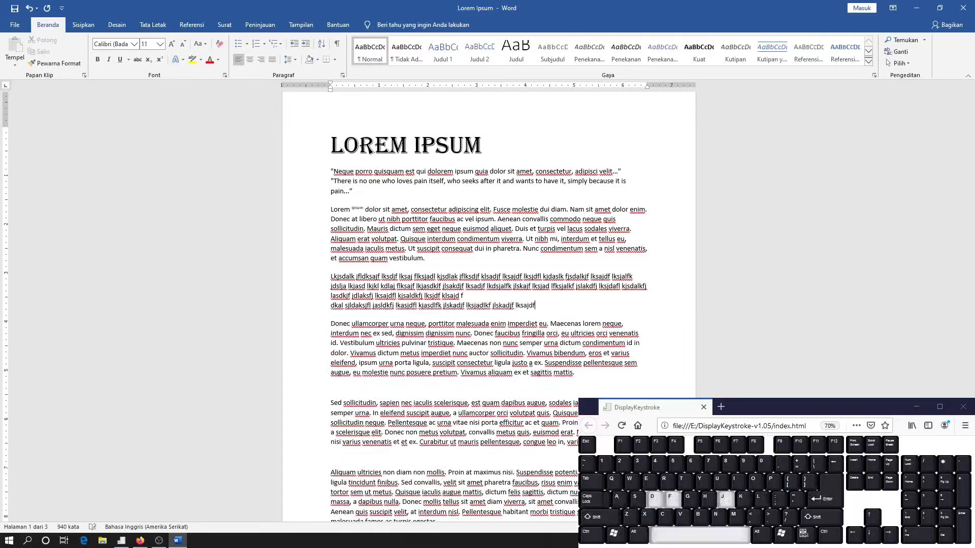
{"action": "key", "text": "shift"}
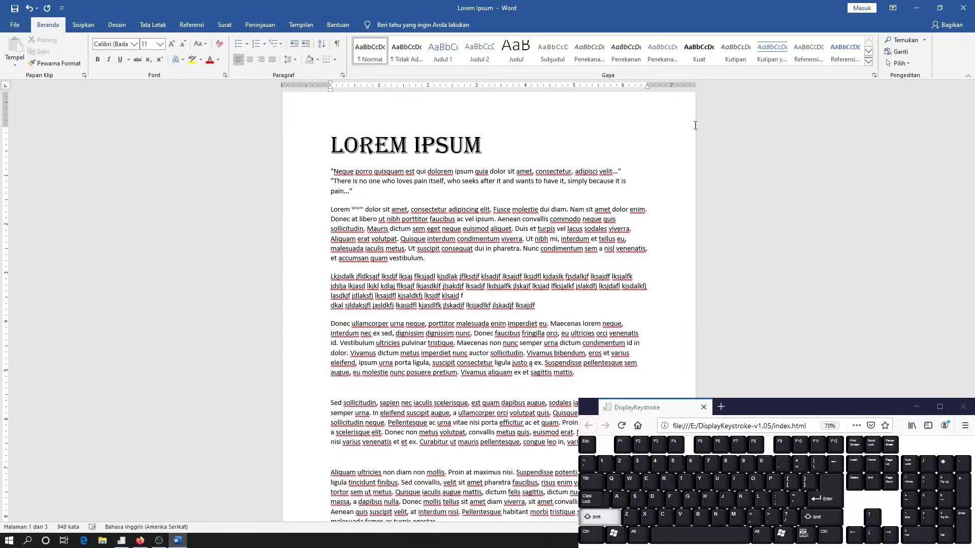
{"action": "key", "text": "shift+Return"}
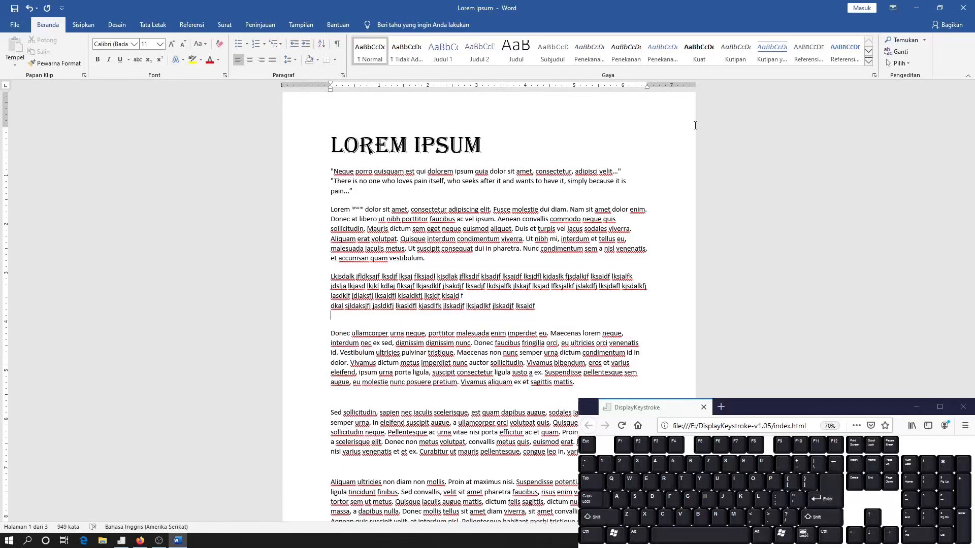
{"action": "type", "text": "fldakjflk jsadlkfj lksadjflk"}
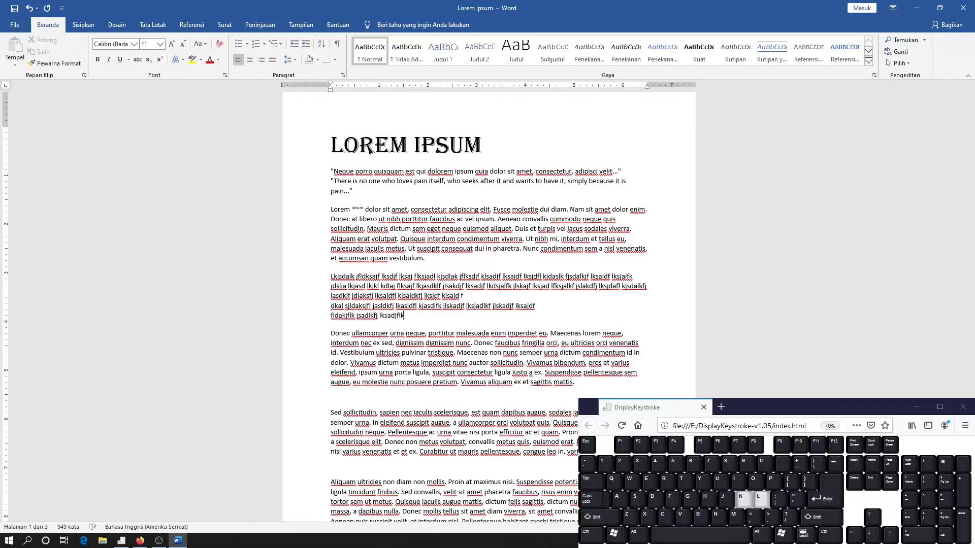
{"action": "type", "text": "j lsadkjf"}
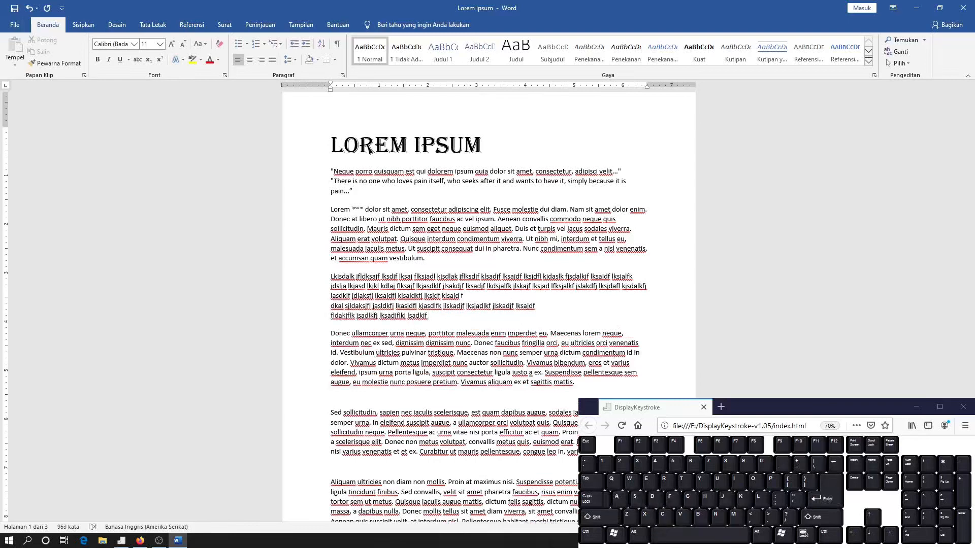
Show the formatting marks and highlight the line break mark and the paragraph mark ending the filler paragraph's last two lines
{"action": "left_click", "coordinate": [338, 44]}
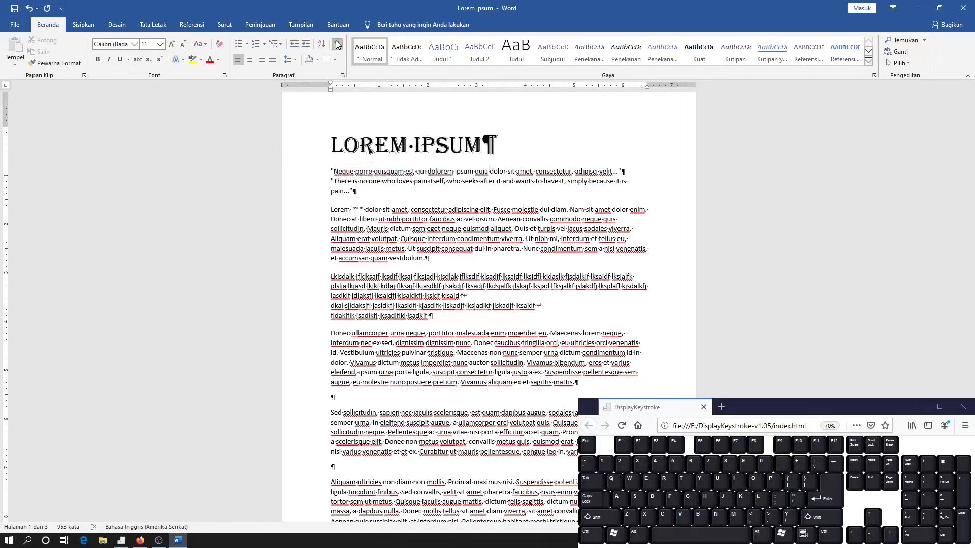
{"action": "scroll", "coordinate": [527, 322], "scroll_direction": "up", "scroll_amount": 2}
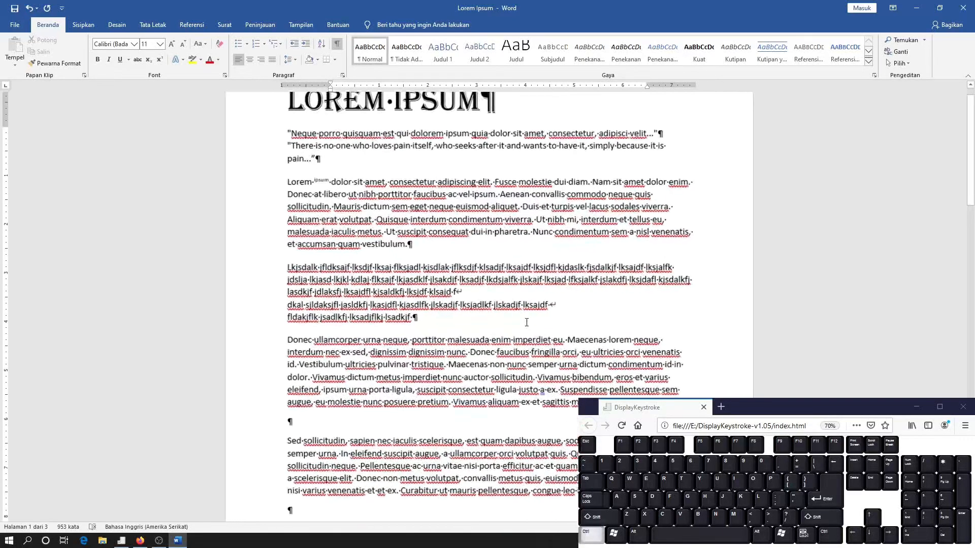
{"action": "scroll", "coordinate": [526, 323], "scroll_direction": "up", "scroll_amount": 6}
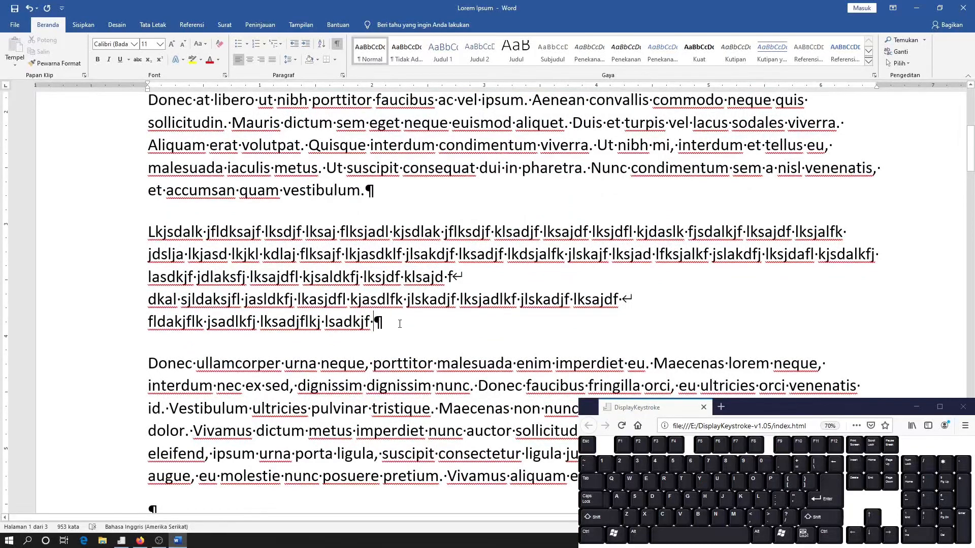
{"action": "left_click", "coordinate": [647, 295]}
{"action": "key", "text": "shift+Right"}
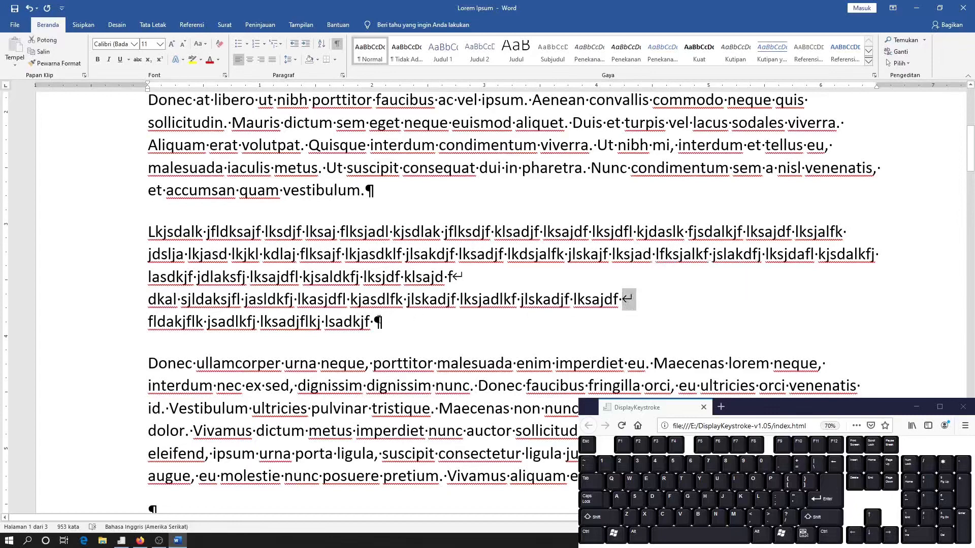
{"action": "left_click_drag", "start_coordinate": [373, 323], "coordinate": [386, 325]}
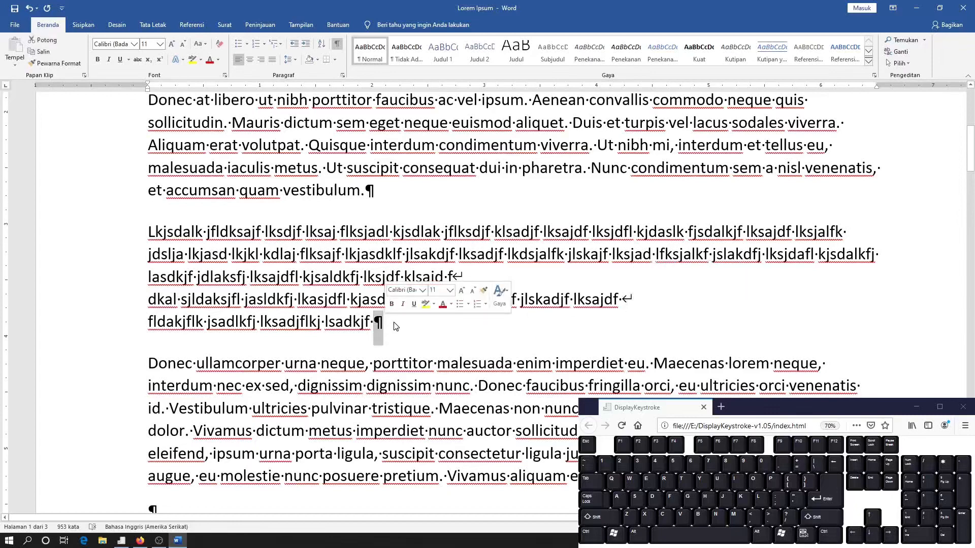
{"action": "left_click", "coordinate": [396, 326]}
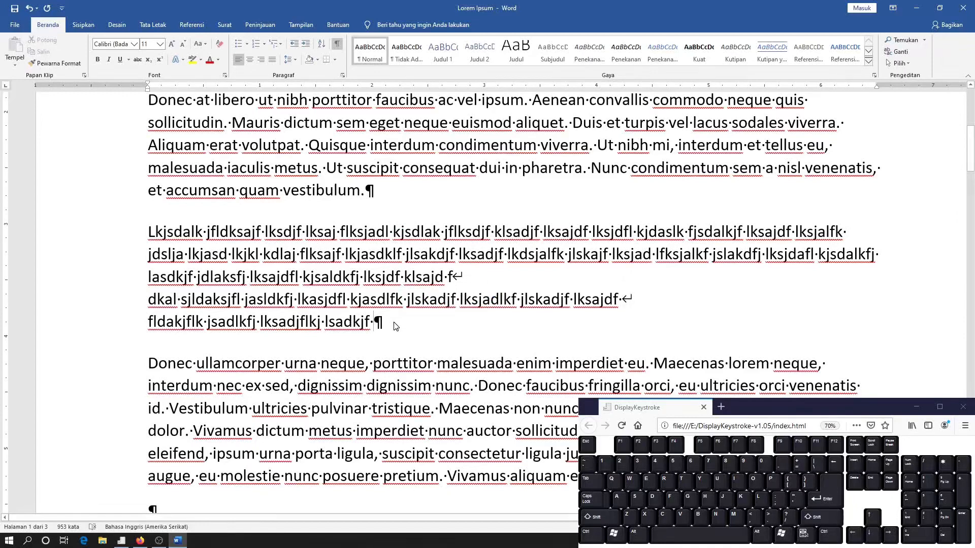
Insert four empty paragraphs after the filler paragraph
{"action": "key", "text": "Return"}
{"action": "key", "text": "Return"}
{"action": "key", "text": "Return"}
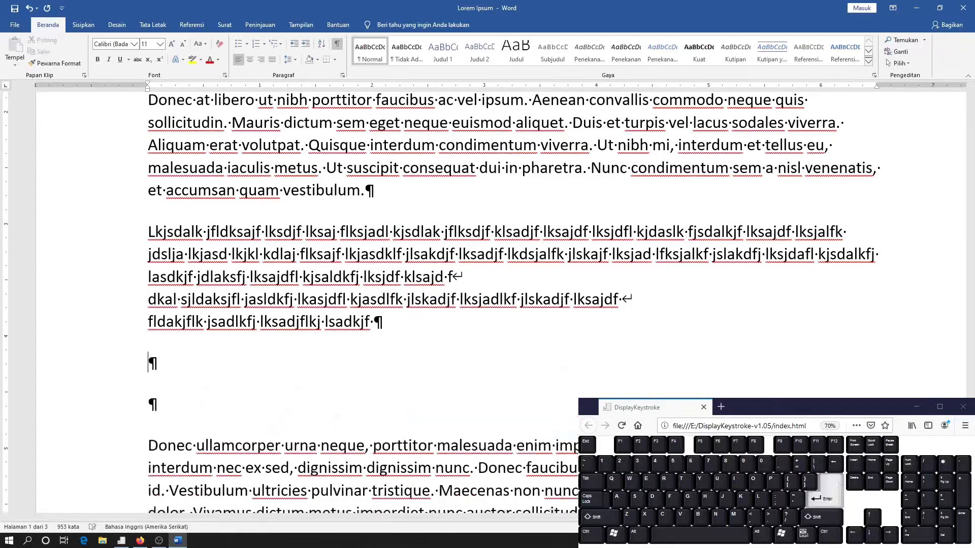
{"action": "key", "text": "Return"}
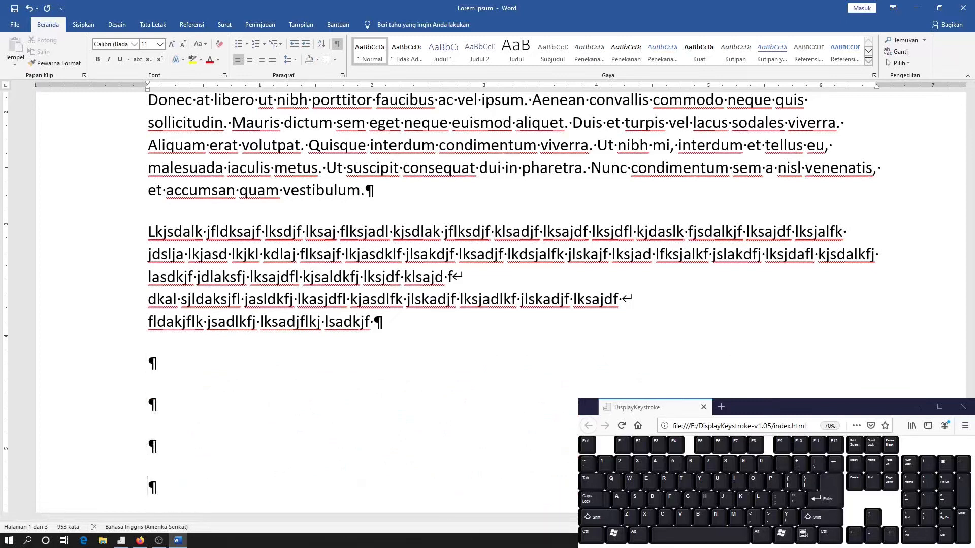
Split the "Donec ullamcorper urna neque" paragraph into short lines with manual line breaks, from after "malesuada" through "eu molestie nunc"
{"action": "scroll", "coordinate": [493, 222], "scroll_direction": "down", "scroll_amount": 5}
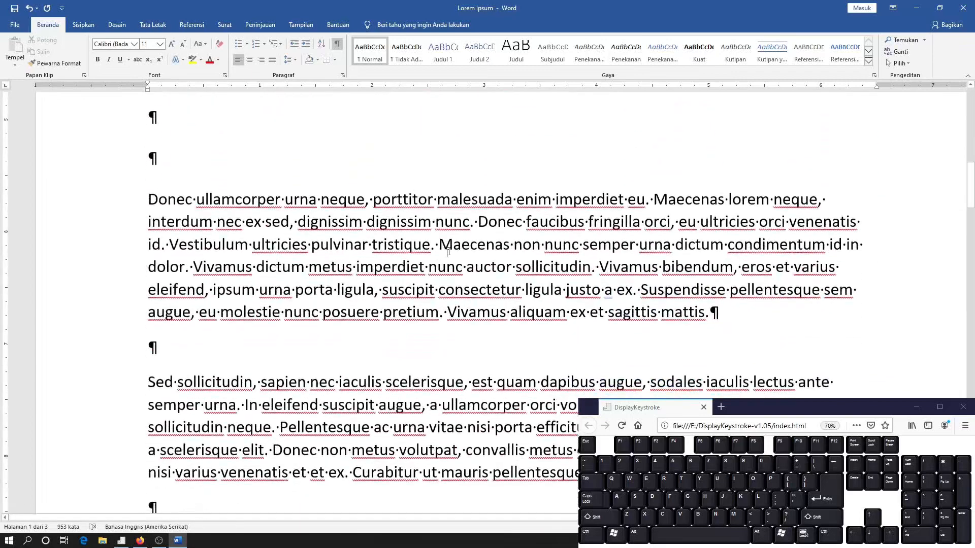
{"action": "left_click", "coordinate": [489, 222]}
{"action": "left_click", "coordinate": [512, 199]}
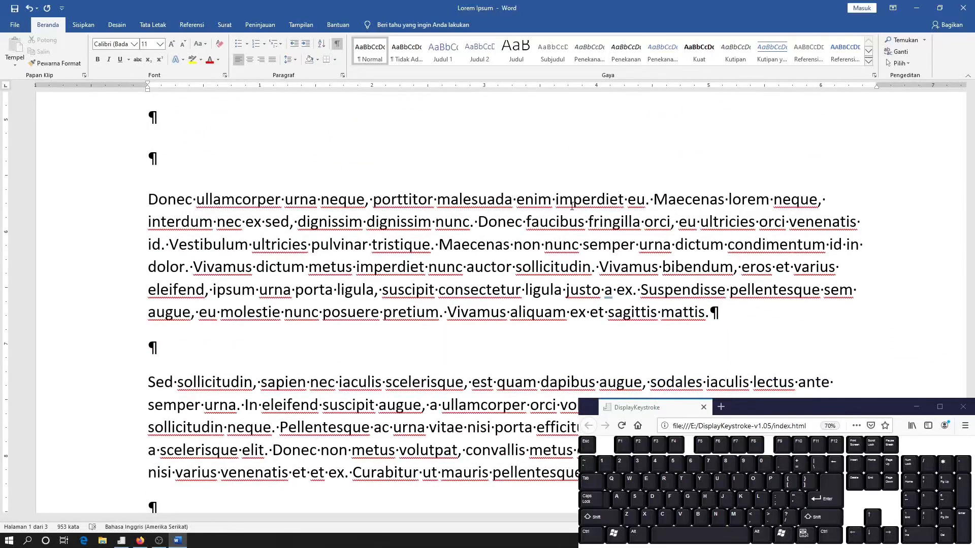
{"action": "key", "text": "shift+Return"}
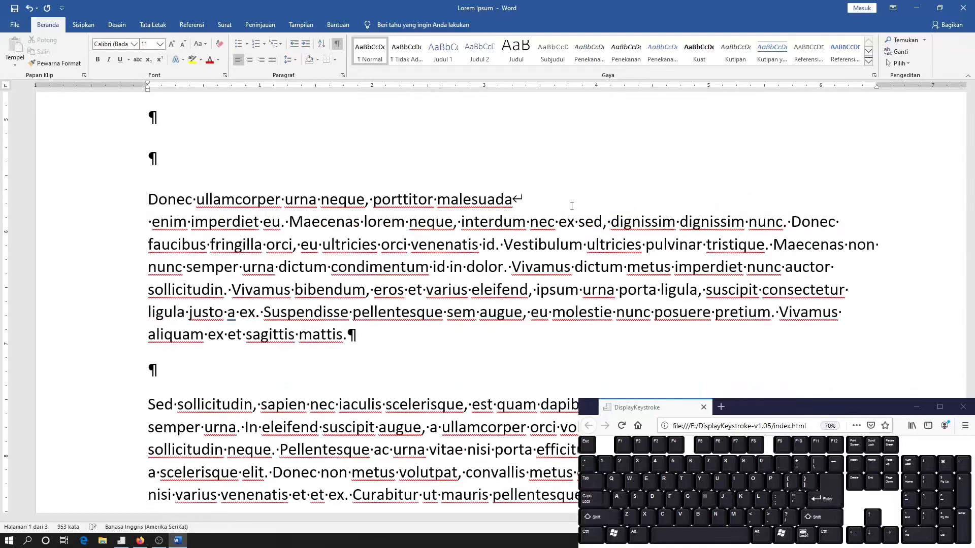
{"action": "left_click", "coordinate": [531, 222]}
{"action": "key", "text": "shift+Return"}
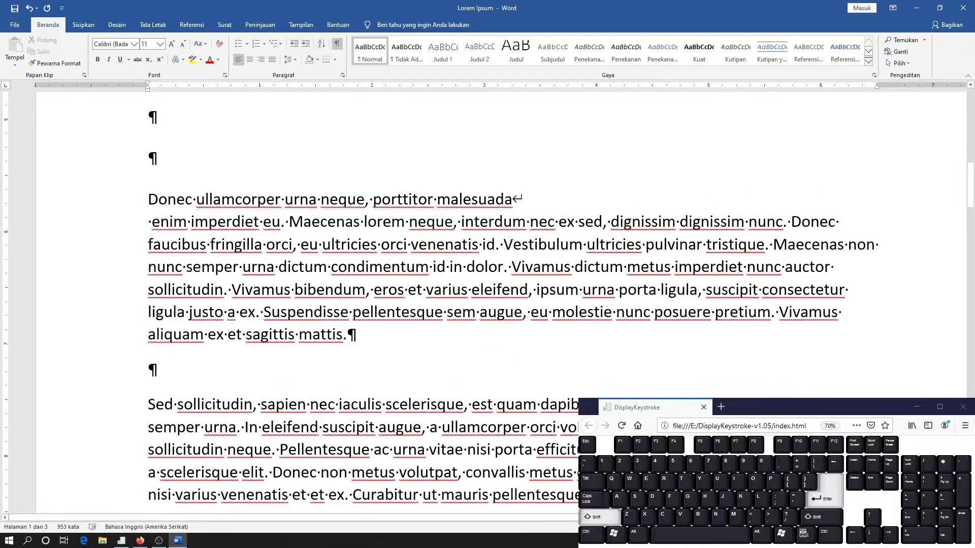
{"action": "left_click", "coordinate": [457, 245]}
{"action": "key", "text": "shift+Return"}
{"action": "left_click", "coordinate": [482, 267]}
{"action": "key", "text": "shift+Return"}
{"action": "left_click", "coordinate": [438, 290]}
{"action": "key", "text": "shift+Return"}
{"action": "left_click", "coordinate": [433, 312]}
{"action": "key", "text": "shift+Return"}
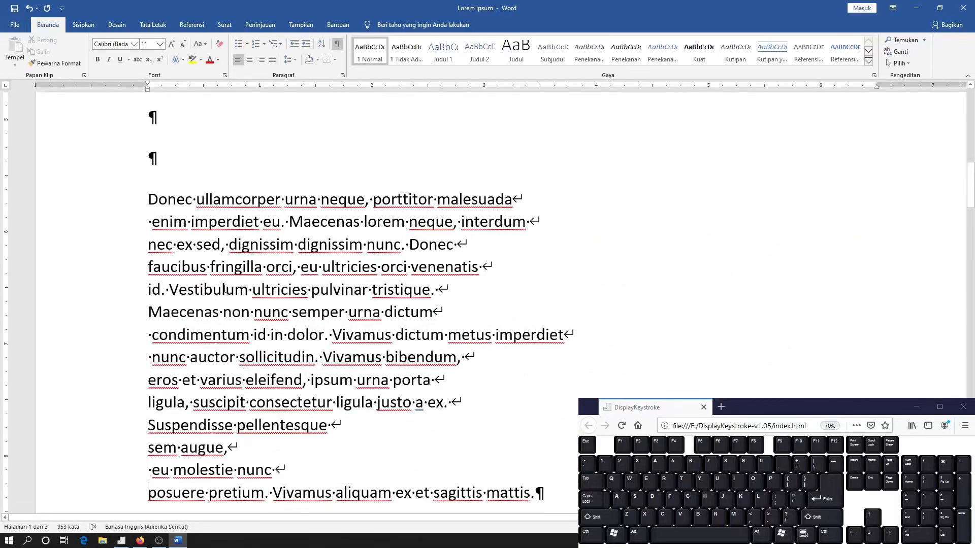
Try centred, right and justified alignment on the line-broken "Donec ullamcorper" paragraph and restore its left alignment
{"action": "left_click", "coordinate": [250, 60]}
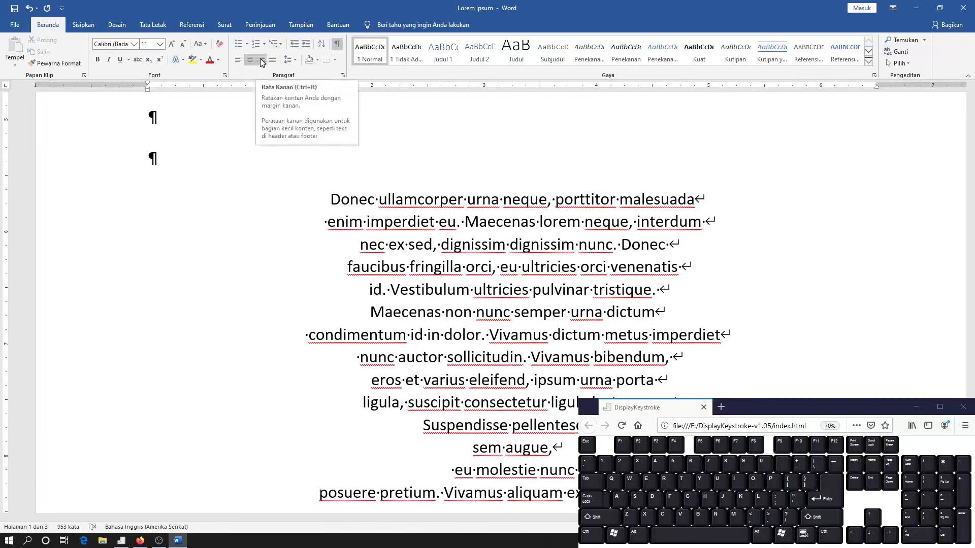
{"action": "left_click", "coordinate": [261, 60]}
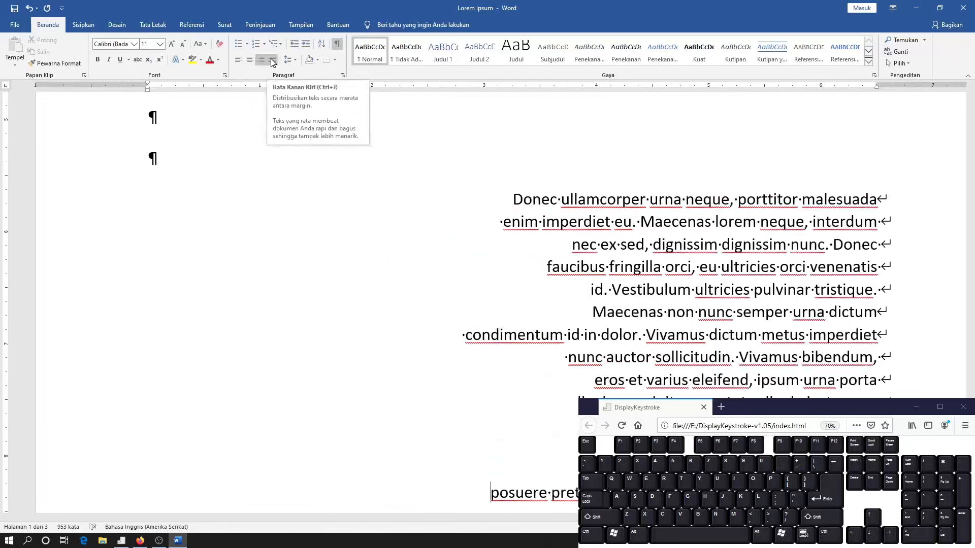
{"action": "left_click", "coordinate": [272, 61]}
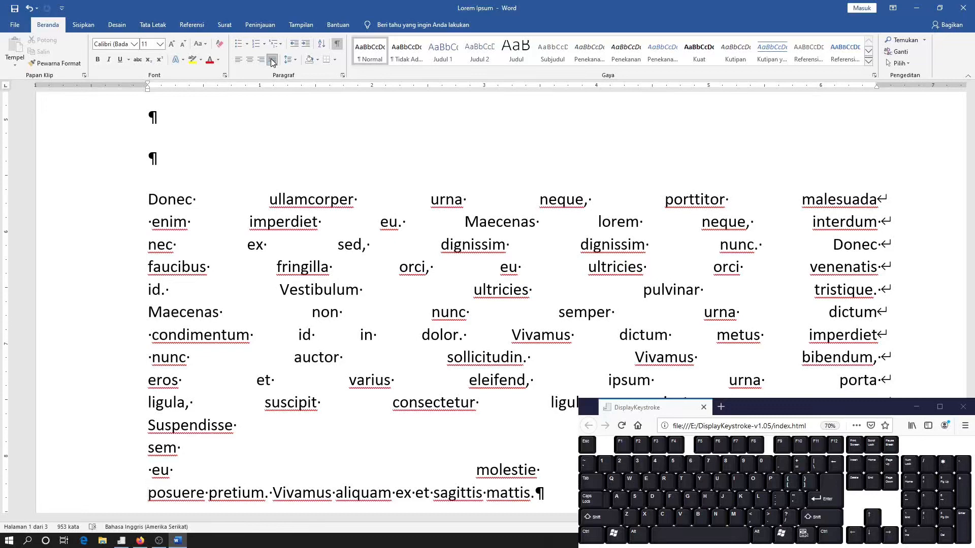
{"action": "left_click", "coordinate": [239, 61]}
Split the "Lorem Ipsum" title into two paragraphs with a paragraph break before "Ipsum"
{"action": "scroll", "coordinate": [283, 242], "scroll_direction": "up", "scroll_amount": 8}
{"action": "scroll", "coordinate": [283, 241], "scroll_direction": "down", "scroll_amount": 5}
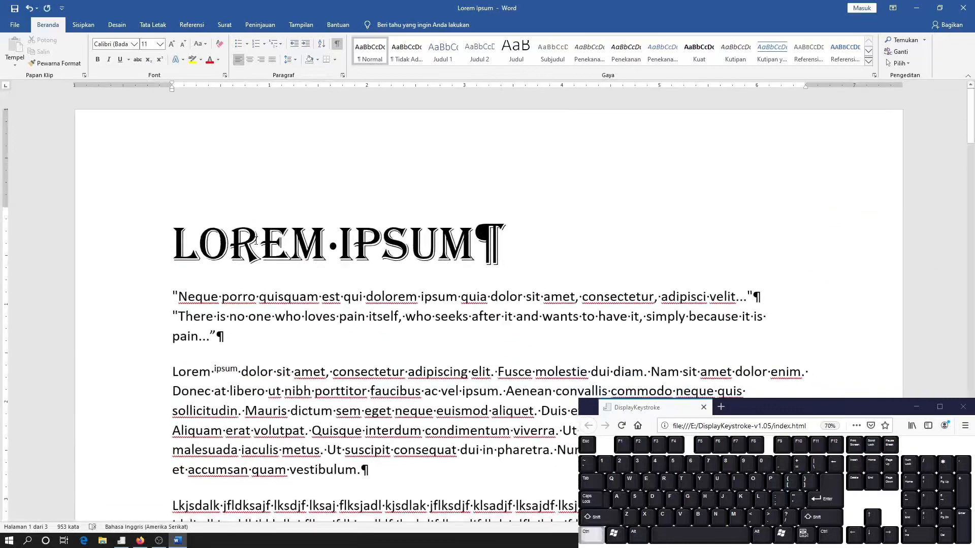
{"action": "left_click", "coordinate": [202, 231]}
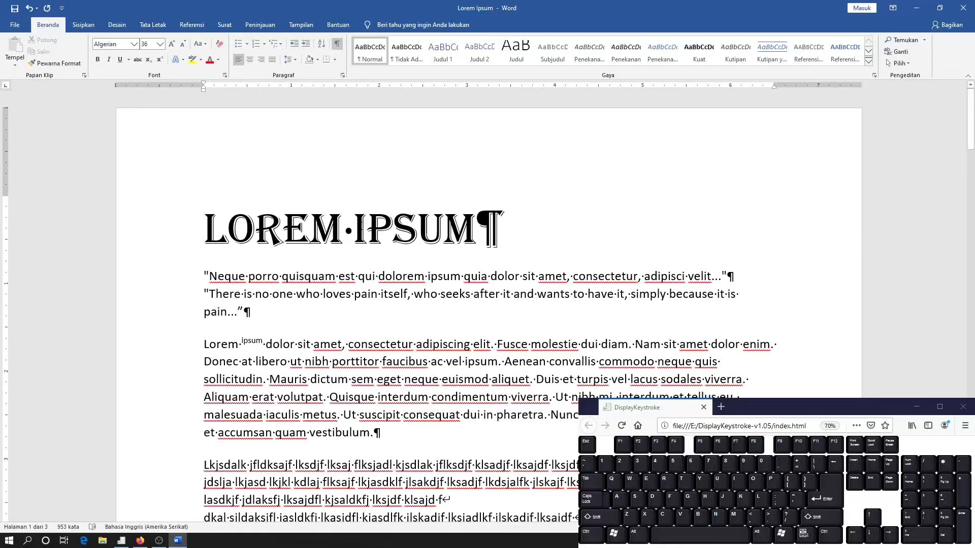
{"action": "left_click", "coordinate": [355, 226]}
{"action": "key", "text": "Return"}
Add a new paragraph after "Ipsum" reading "BAB I" and "PENDAHULUAN", separated by a manual line break
{"action": "key", "text": "End"}
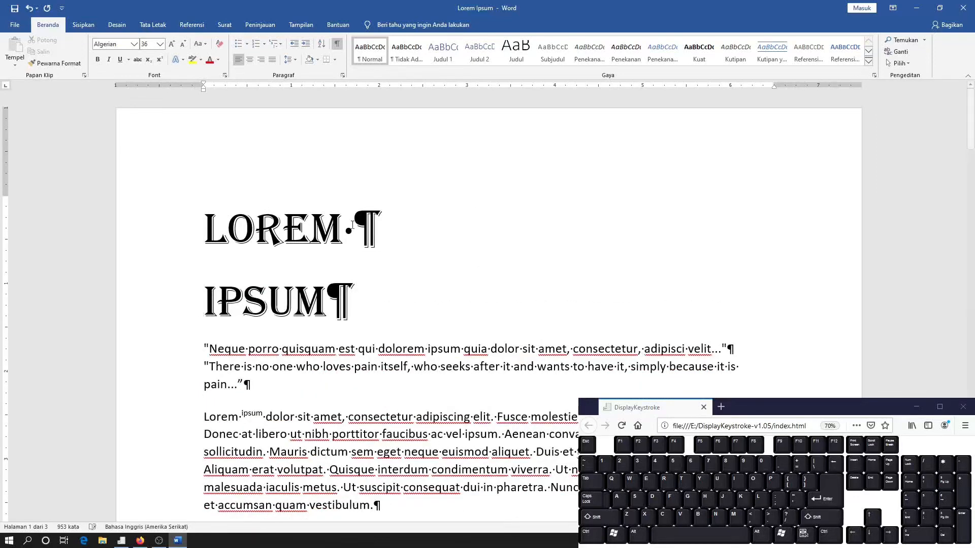
{"action": "key", "text": "Return"}
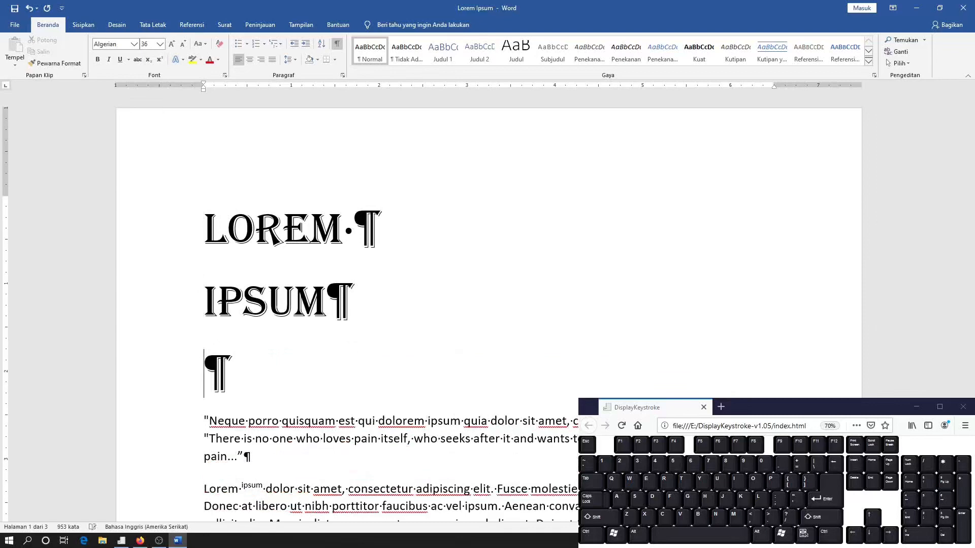
{"action": "type", "text": "BAB I"}
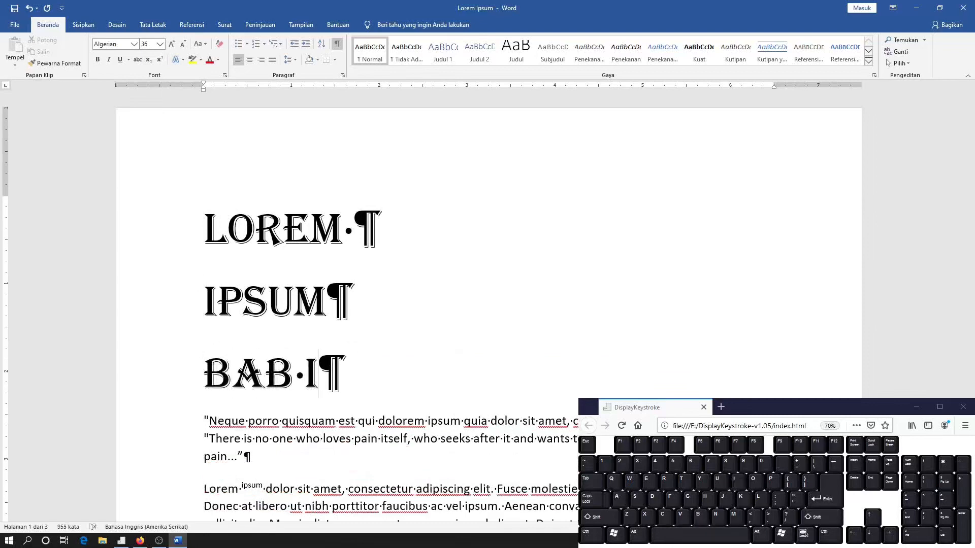
{"action": "key", "text": "shift"}
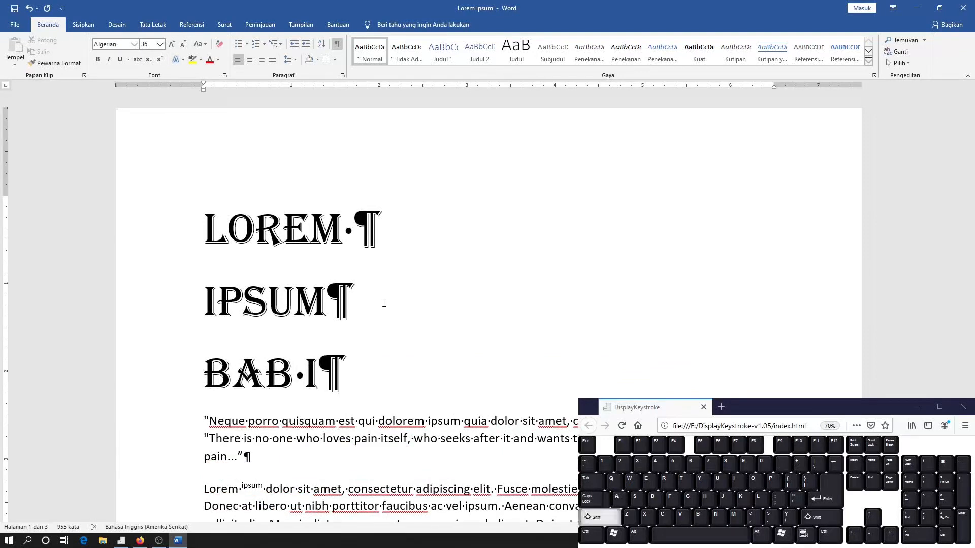
{"action": "type", "text": "PENDAHULUAN"}
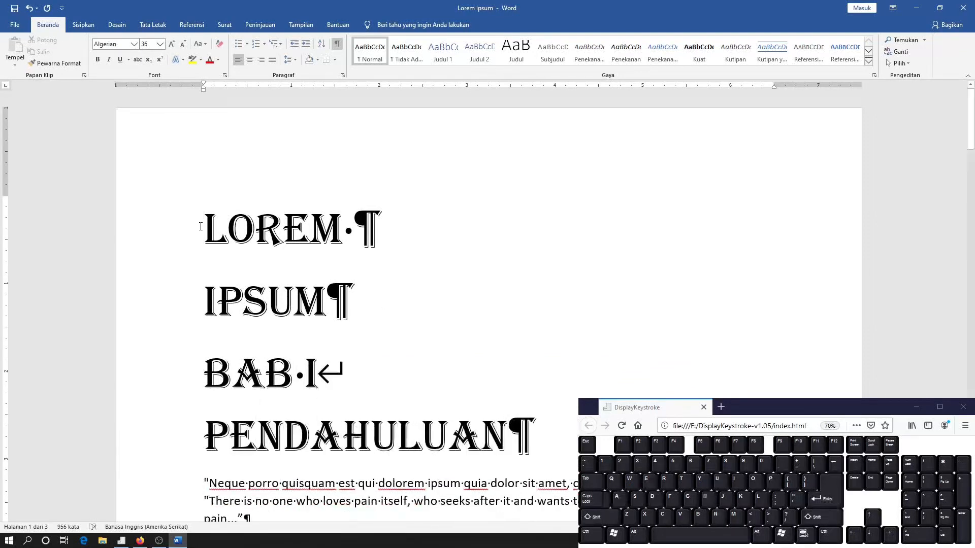
Centre the "LOREM" and "IPSUM" paragraphs and the line-broken "BAB I" / "PENDAHULUAN" heading
{"action": "left_click", "coordinate": [251, 60]}
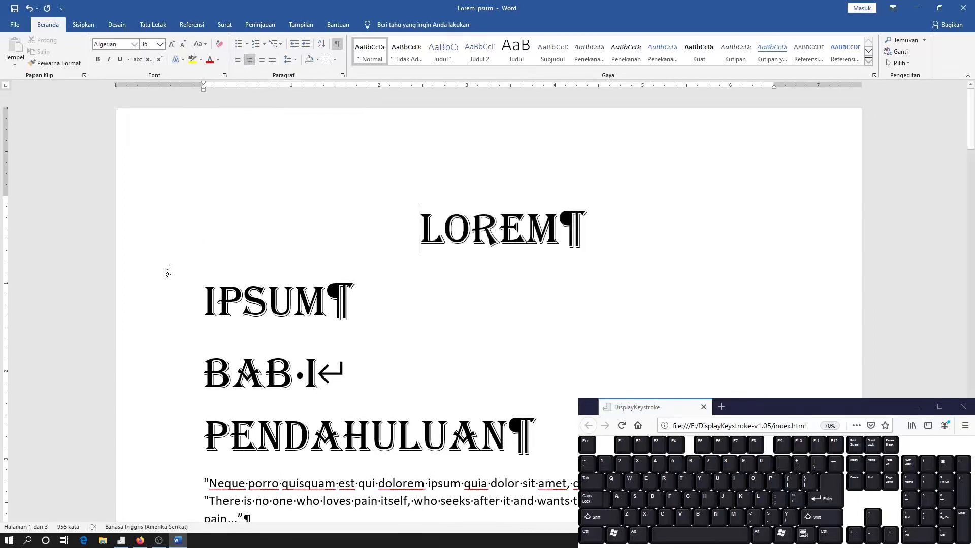
{"action": "left_click", "coordinate": [204, 304]}
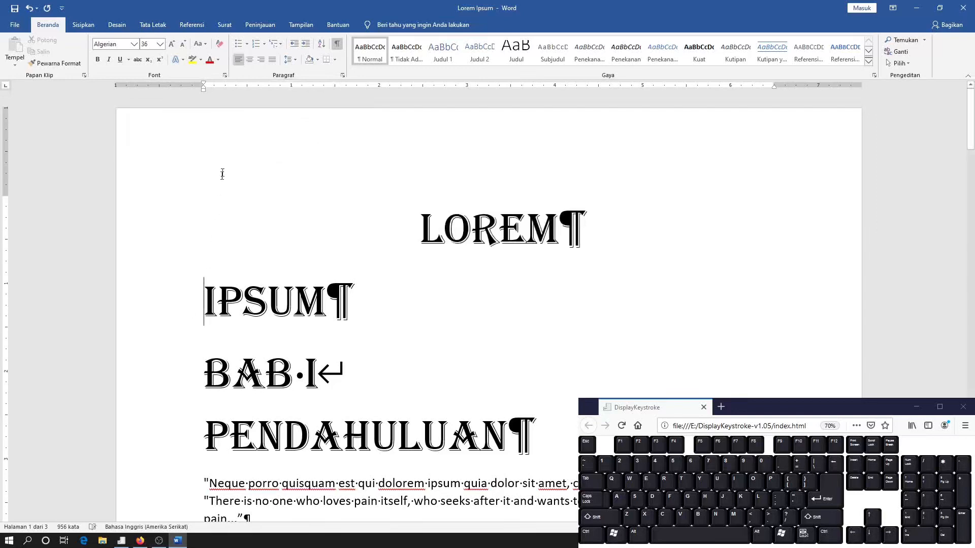
{"action": "left_click", "coordinate": [251, 59]}
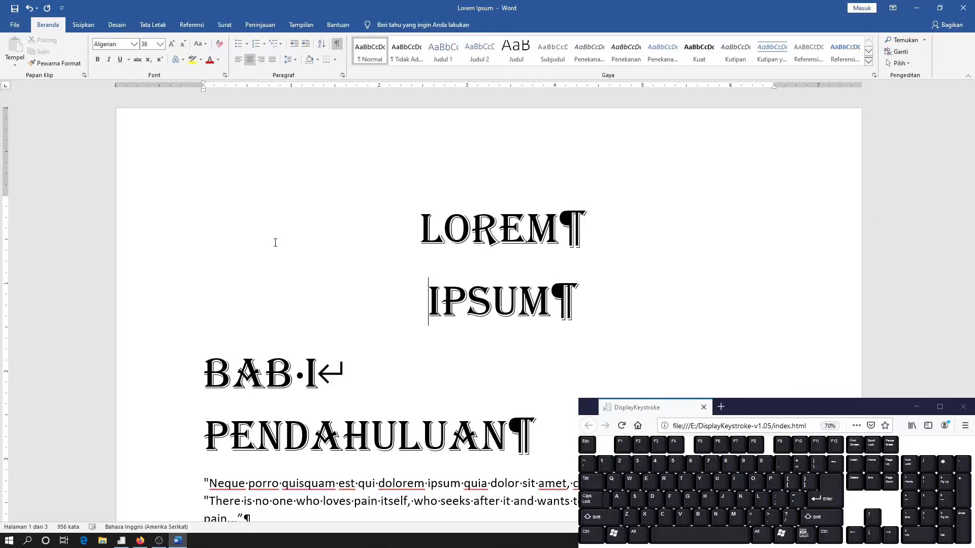
{"action": "left_click", "coordinate": [318, 373]}
{"action": "left_click", "coordinate": [252, 61]}
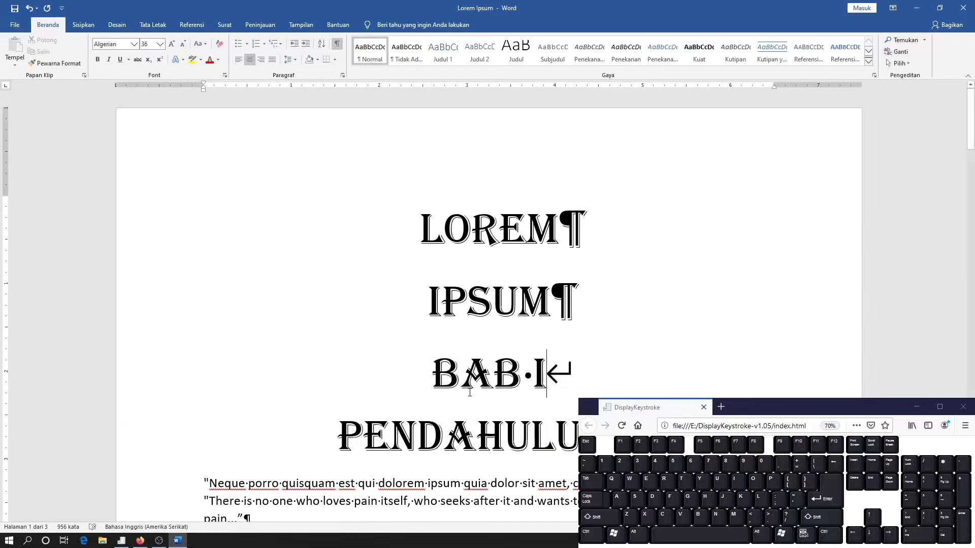
In the second empty paragraph after the filler text, enter "Membuat daftar nama kelompok:" followed by a manual line break
{"action": "scroll", "coordinate": [470, 392], "scroll_direction": "down", "scroll_amount": 4}
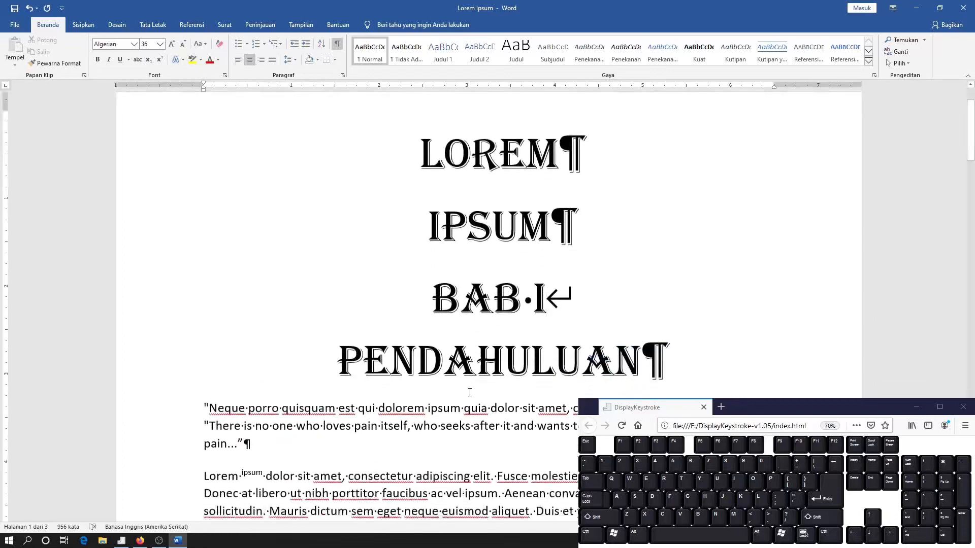
{"action": "scroll", "coordinate": [470, 392], "scroll_direction": "down", "scroll_amount": 20}
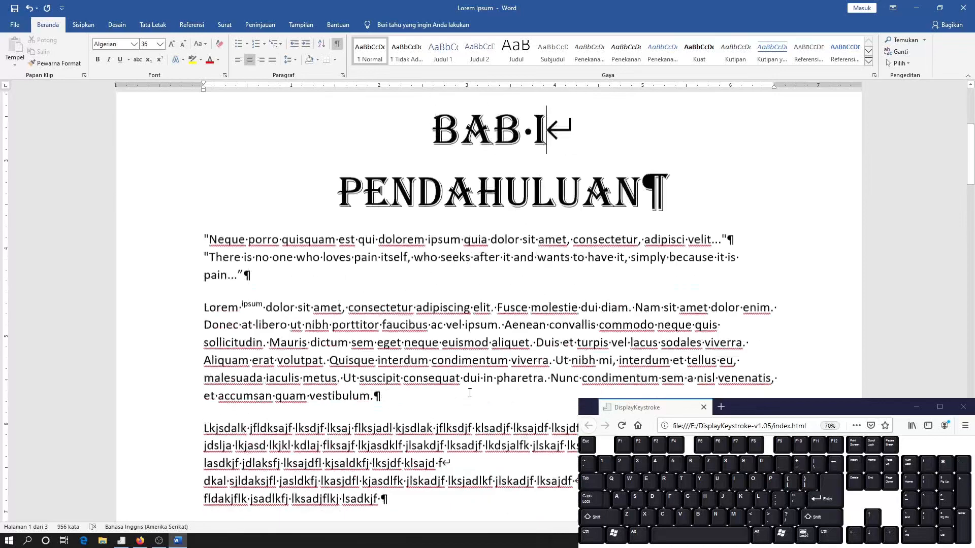
{"action": "left_click", "coordinate": [271, 233]}
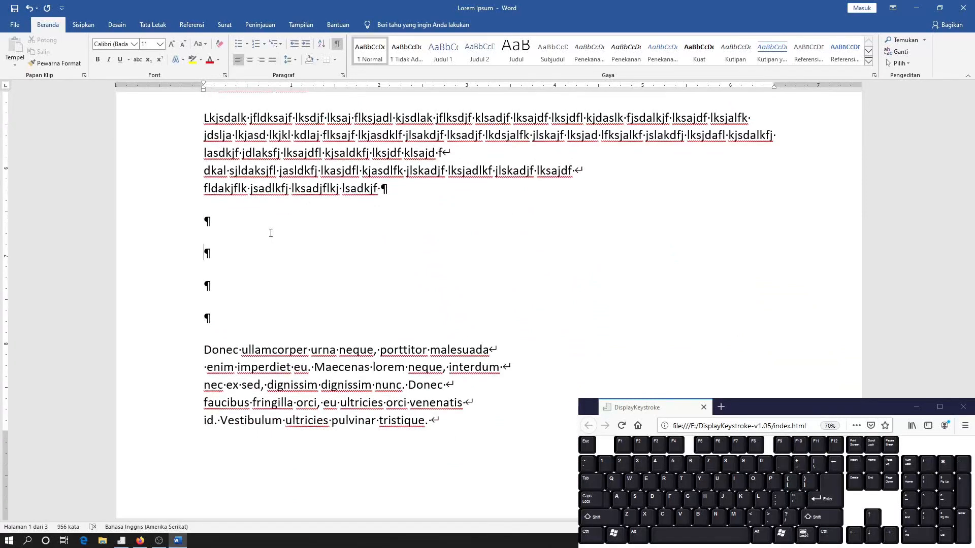
{"action": "key", "text": "shift"}
{"action": "type", "text": "Me"}
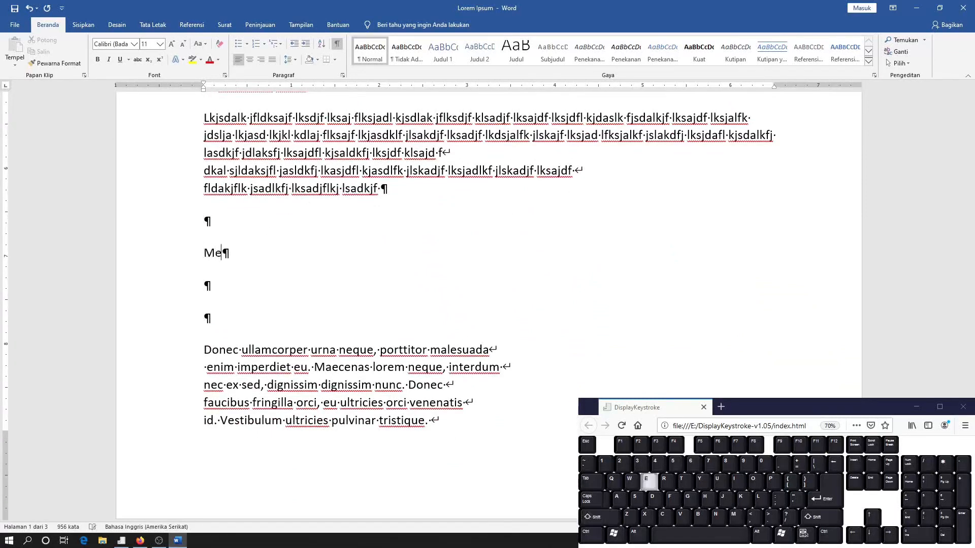
{"action": "type", "text": "mbuat daftar nama kelompok:"}
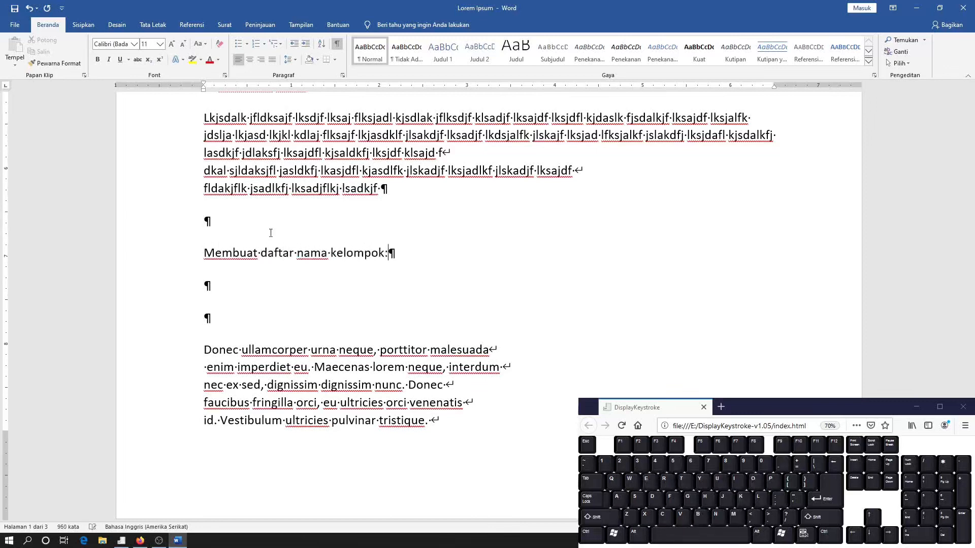
{"action": "key", "text": "Return"}
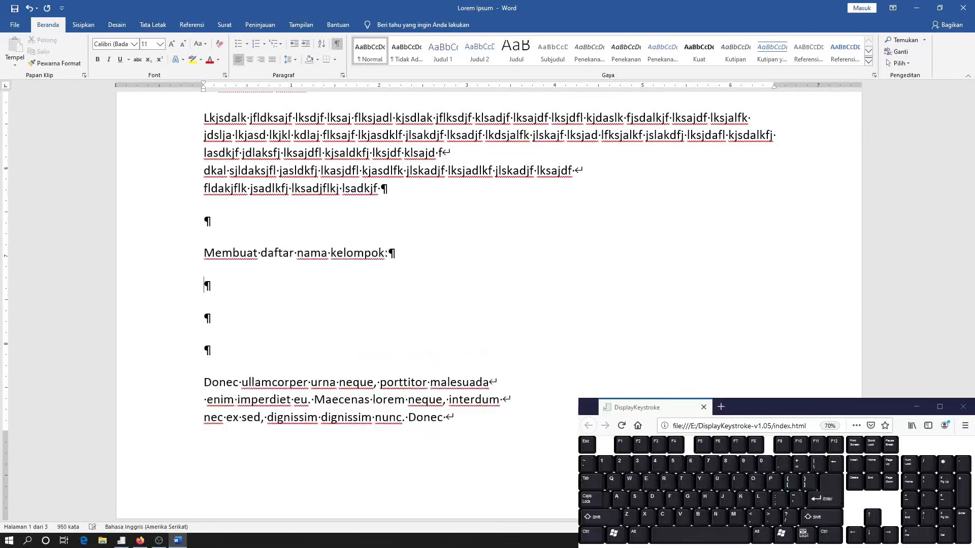
{"action": "key", "text": "BackSpace"}
{"action": "key", "text": "shift"}
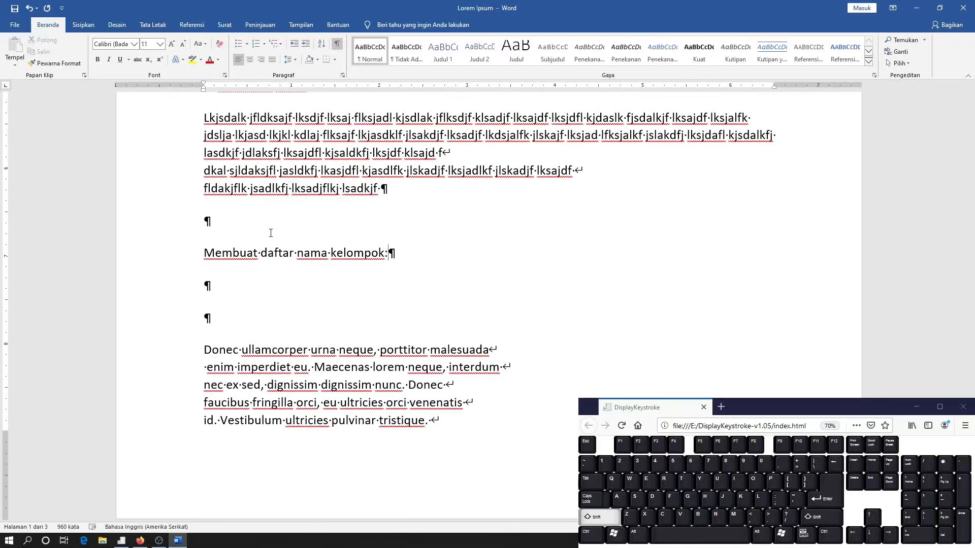
{"action": "key", "text": "shift+Return"}
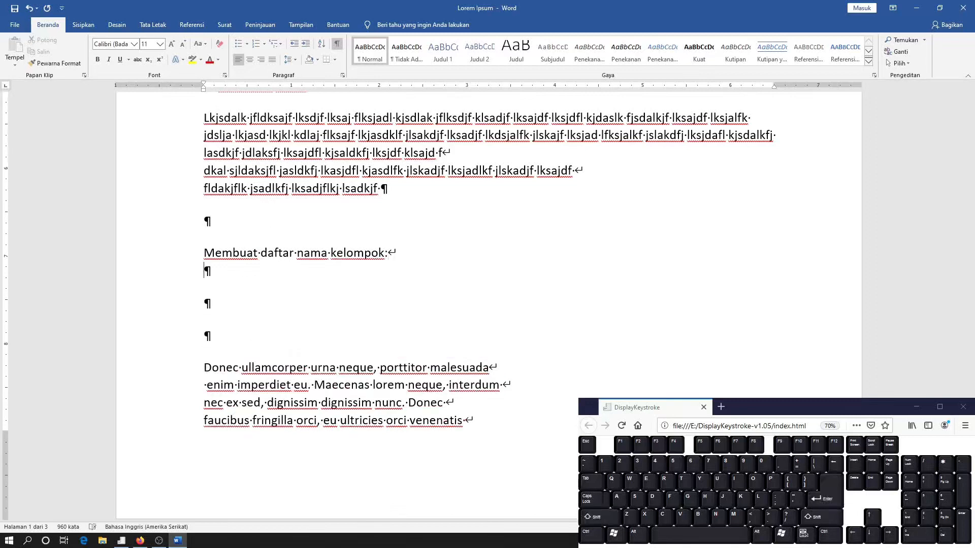
Enter the first two group members on separate manually broken lines, with two tabs between each name and its number
{"action": "type", "text": "Andi"}
{"action": "key", "text": "Tab"}
{"action": "key", "text": "Tab"}
{"action": "type", "text": "123123123"}
{"action": "key", "text": "shift+Return"}
{"action": "type", "text": "Budi"}
{"action": "key", "text": "Tab"}
{"action": "key", "text": "Tab"}
{"action": "type", "text": "213132131"}
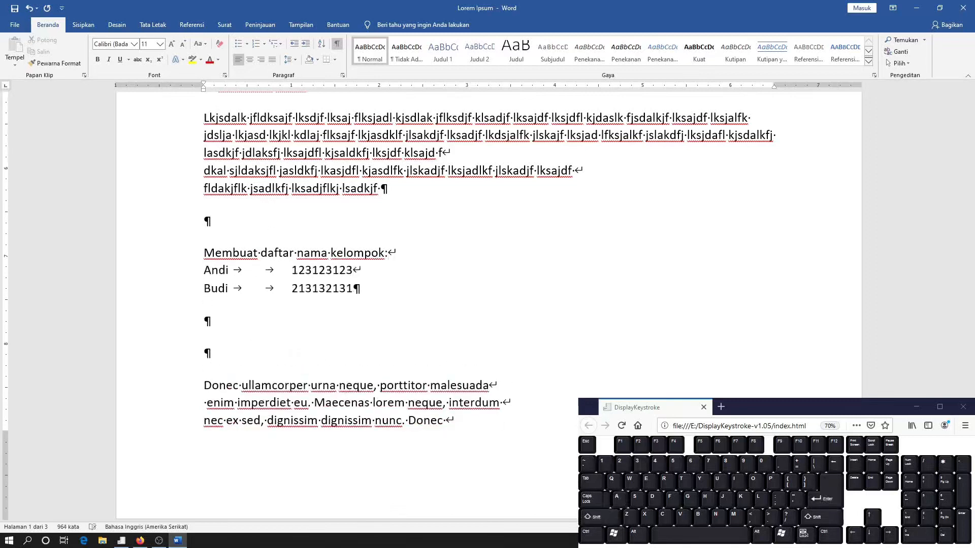
Add a third member's name and number on a new manually broken line, separated by two tabs
{"action": "key", "text": "shift+Return"}
{"action": "type", "text": "Caca"}
{"action": "key", "text": "Tab"}
{"action": "key", "text": "Tab"}
{"action": "type", "text": "213123123"}
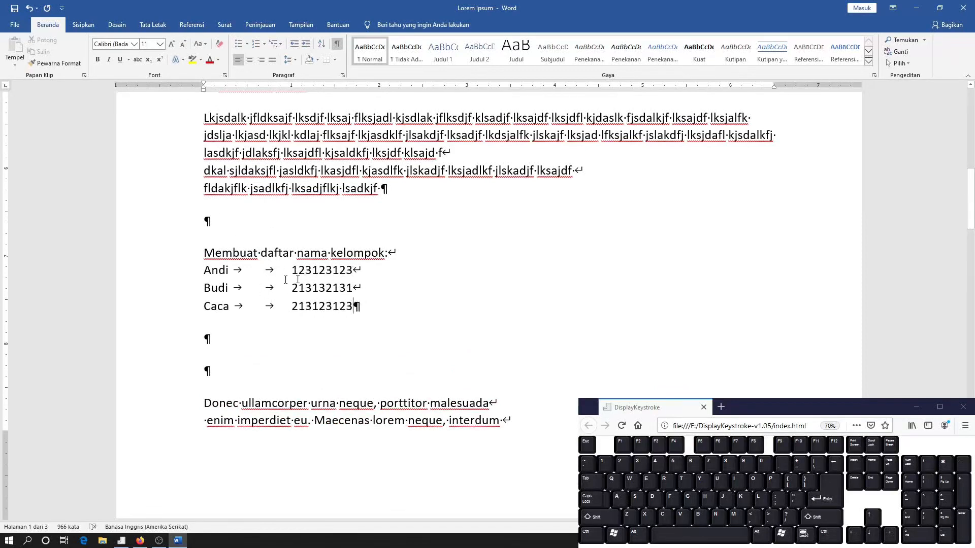
Add an empty paragraph after the "Donec ullamcorper" text and enter "Tanda tangan ketua" in the one above it
{"action": "scroll", "coordinate": [286, 279], "scroll_direction": "down", "scroll_amount": 2}
{"action": "left_click", "coordinate": [257, 278]}
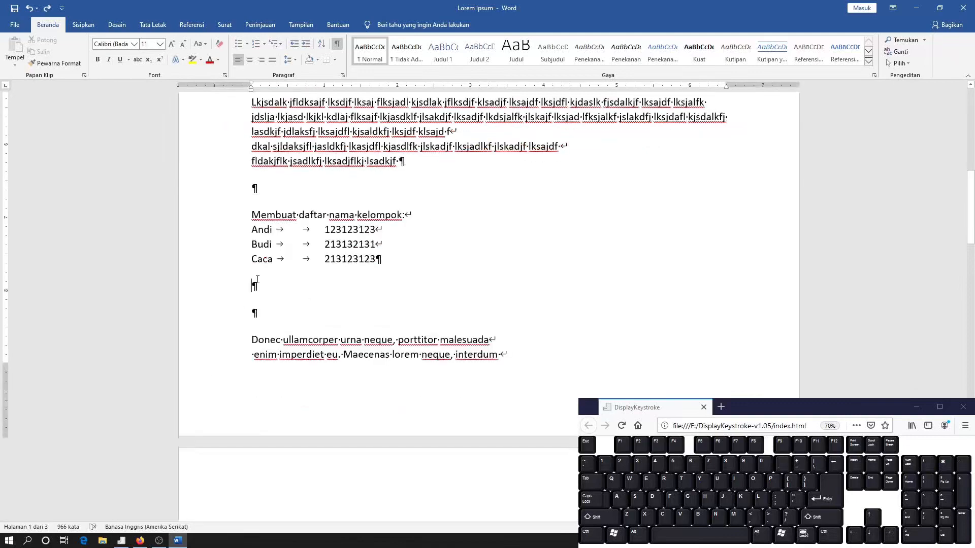
{"action": "scroll", "coordinate": [257, 279], "scroll_direction": "down", "scroll_amount": 3}
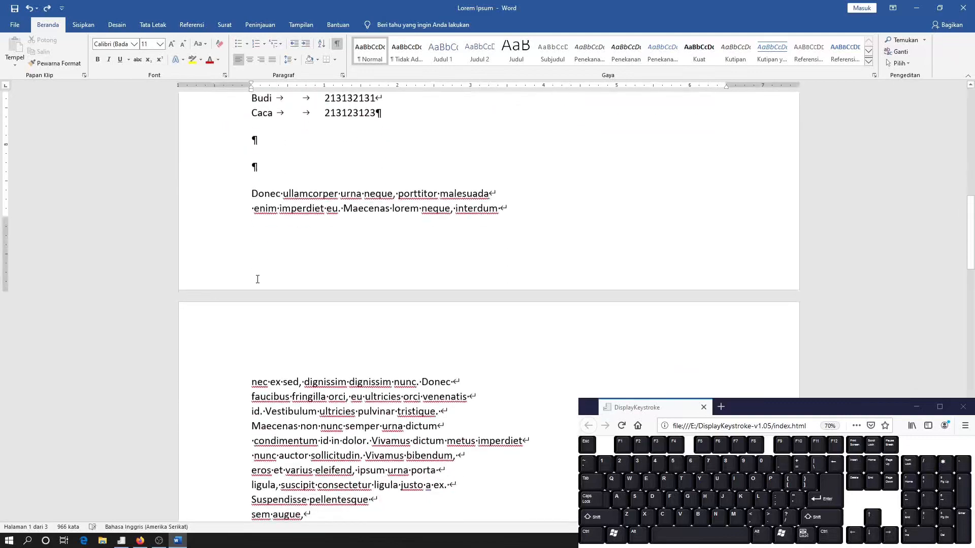
{"action": "scroll", "coordinate": [257, 279], "scroll_direction": "down", "scroll_amount": 5}
{"action": "left_click", "coordinate": [266, 314]}
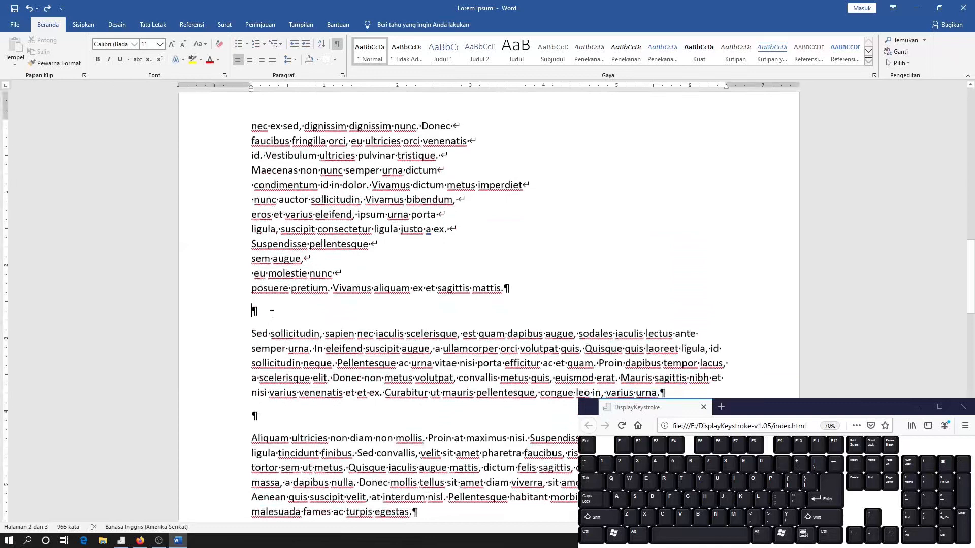
{"action": "key", "text": "Return"}
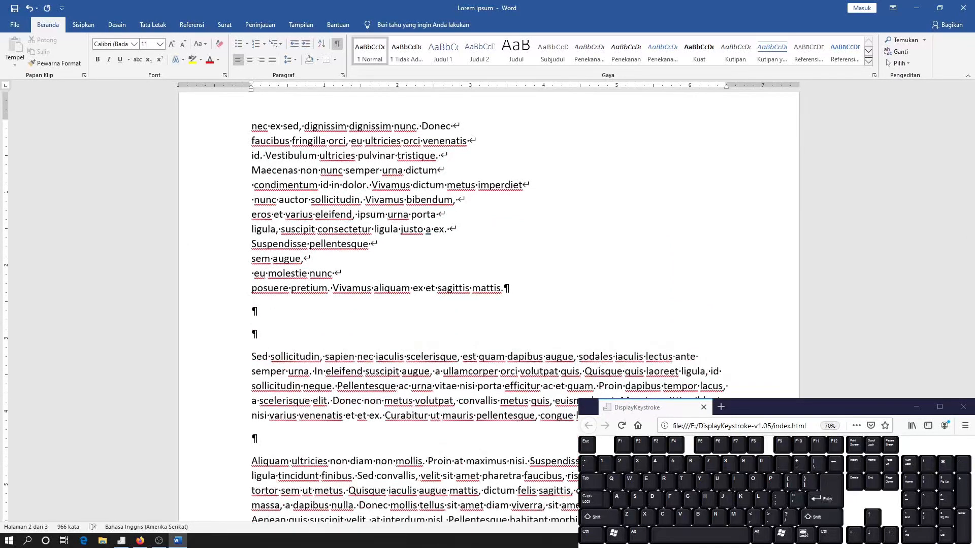
{"action": "key", "text": "Up"}
{"action": "type", "text": "Tanda tangan ketua"}
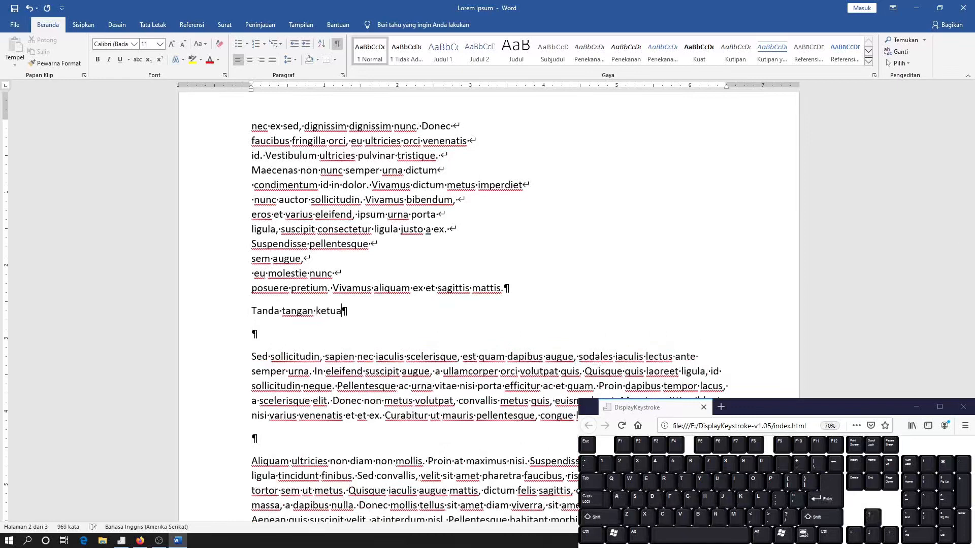
Add five blank lines with manual line breaks below "Tanda tangan ketua" and enter "Nama Ketua" on the line after them
{"action": "key", "text": "shift+Return"}
{"action": "key", "text": "shift+Return"}
{"action": "key", "text": "shift+Return"}
{"action": "key", "text": "shift+Return"}
{"action": "key", "text": "shift+Return"}
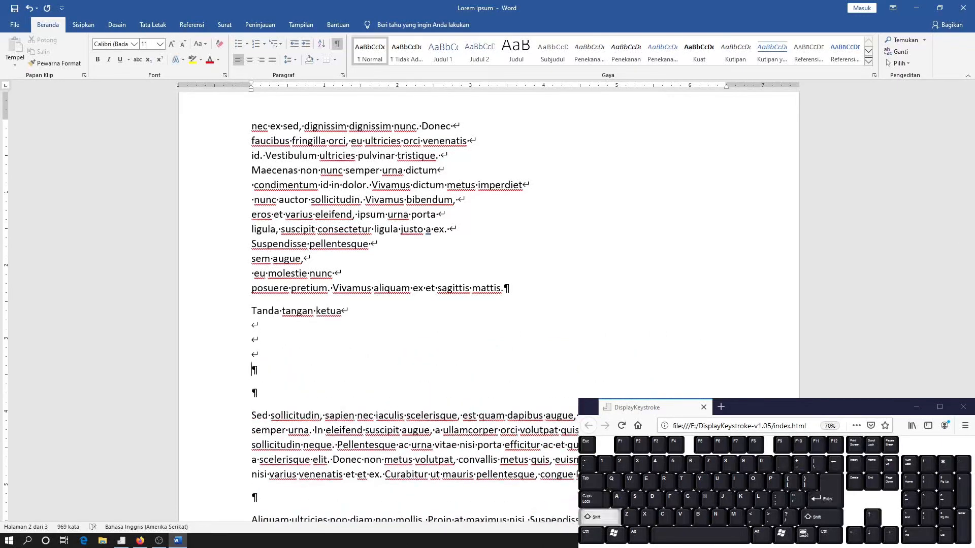
{"action": "key", "text": "shift+Return"}
{"action": "type", "text": "N"}
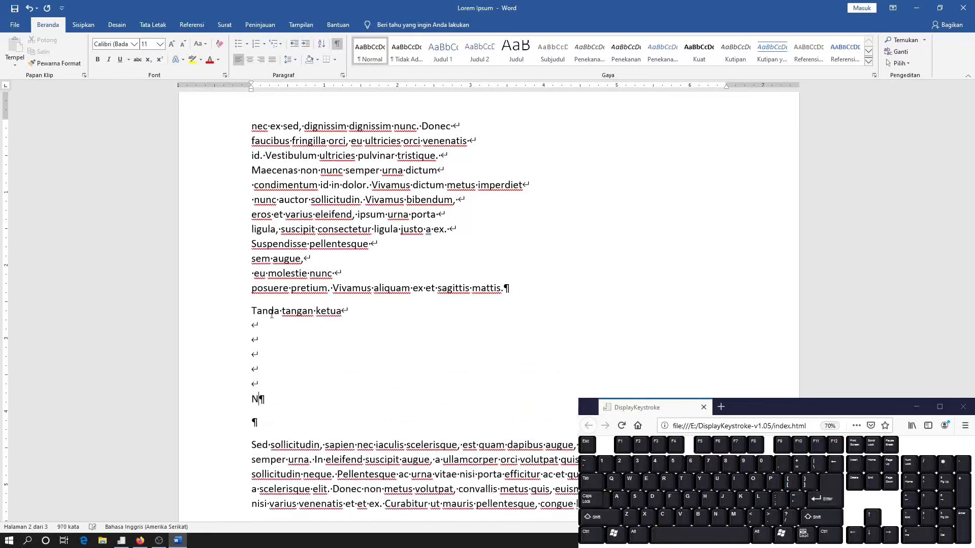
{"action": "type", "text": "ama Ketua"}
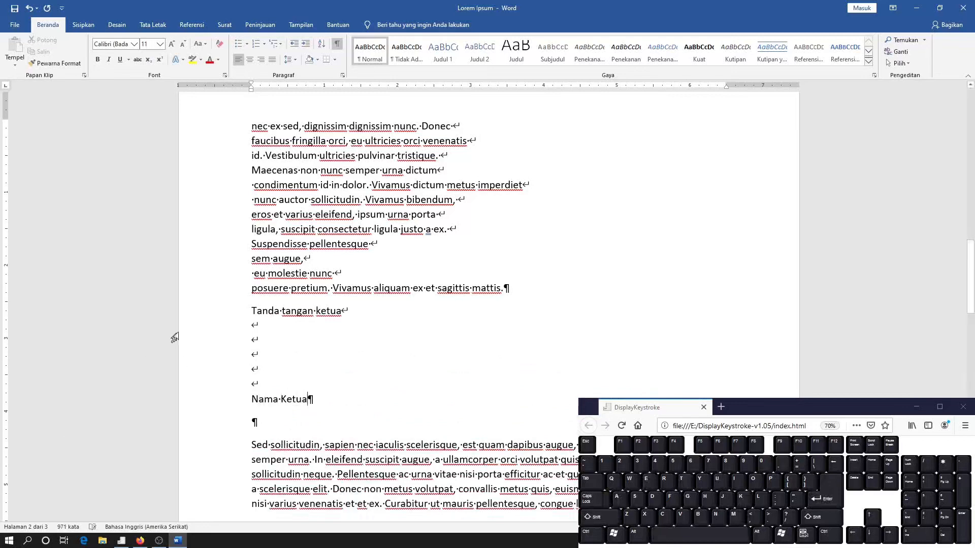
Centre the whole signature block from "Tanda tangan ketua" to "Nama Ketua"
{"action": "left_click_drag", "start_coordinate": [200, 313], "coordinate": [281, 346]}
{"action": "left_click", "coordinate": [262, 344]}
{"action": "left_click", "coordinate": [250, 59]}
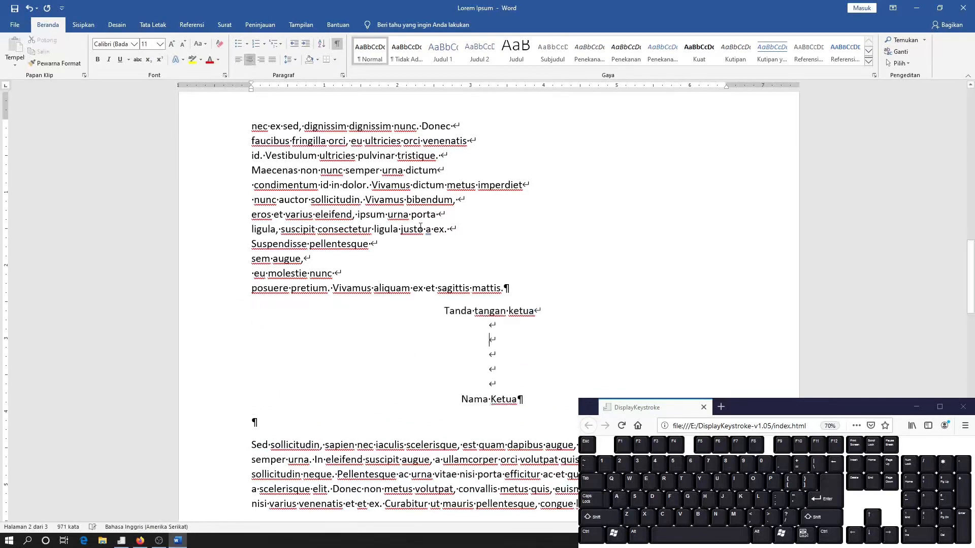
Hide the formatting marks and move the signature block's right indent to about 1.4 on the ruler
{"action": "left_click", "coordinate": [337, 45]}
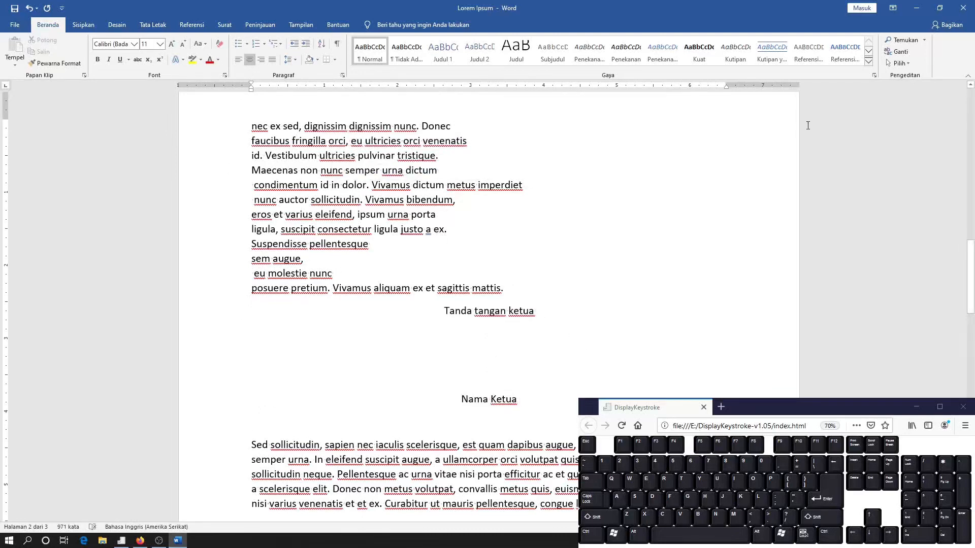
{"action": "left_click_drag", "start_coordinate": [726, 86], "coordinate": [356, 142]}
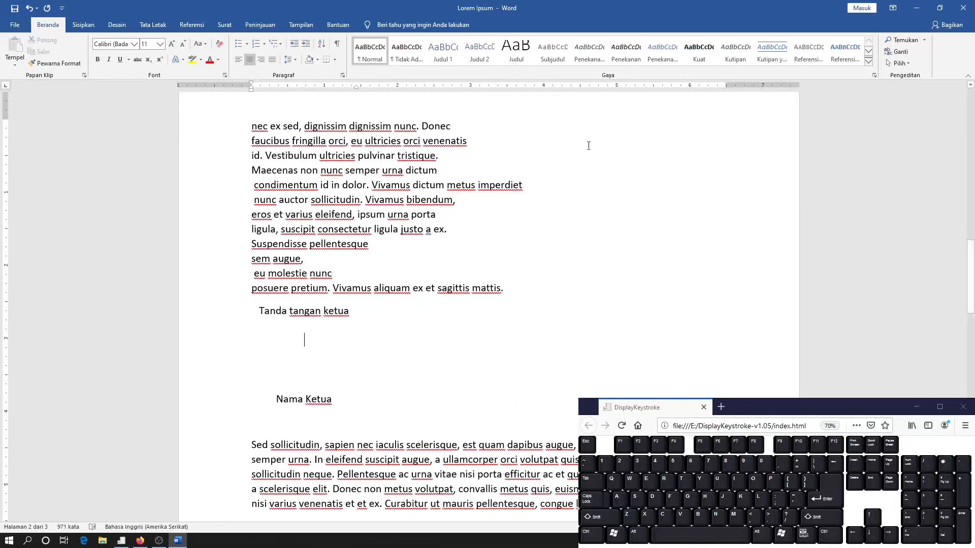